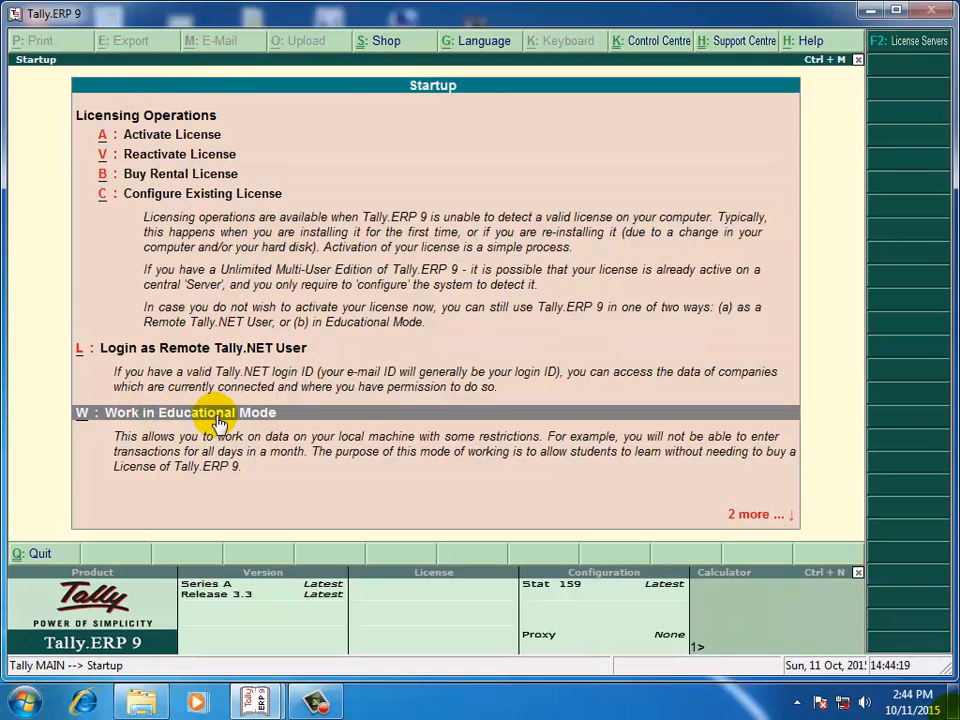
- Start working in Educational Mode with the Gold Edition (Unlimited Multi-User)
click(251, 416)
key(Down)
key(Down)
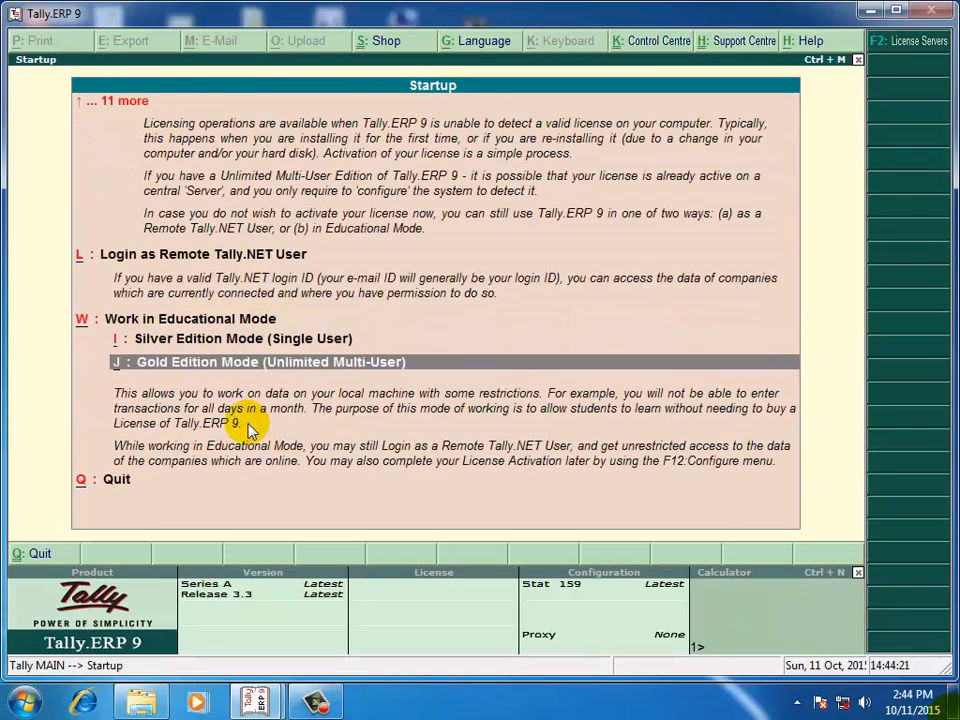
key(Return)
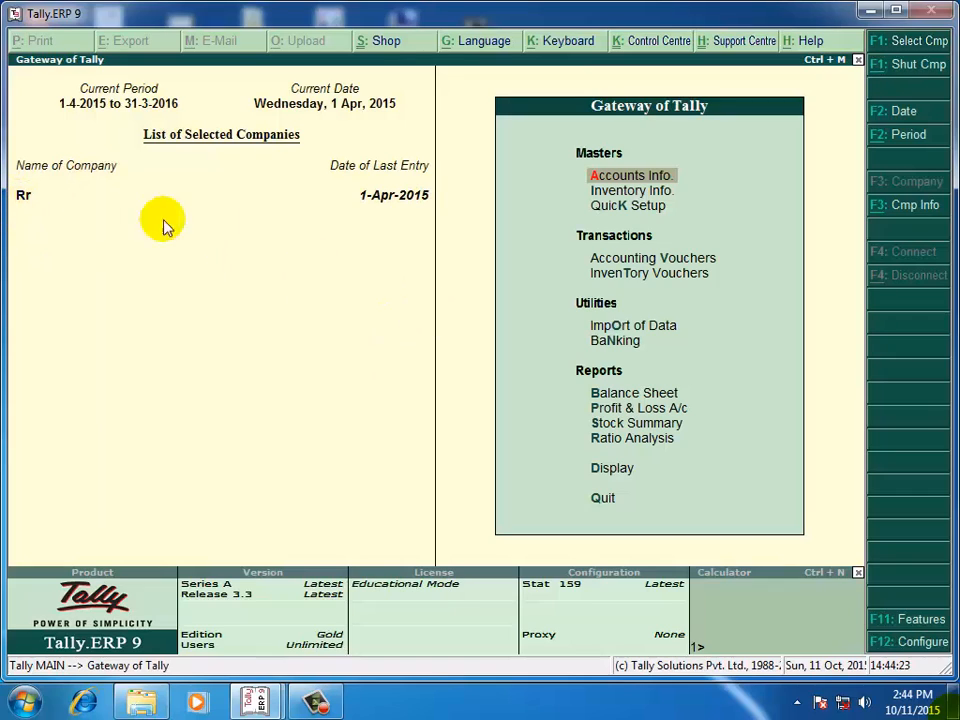
- Shut the loaded company Rr and open the form for creating a new company
click(902, 70)
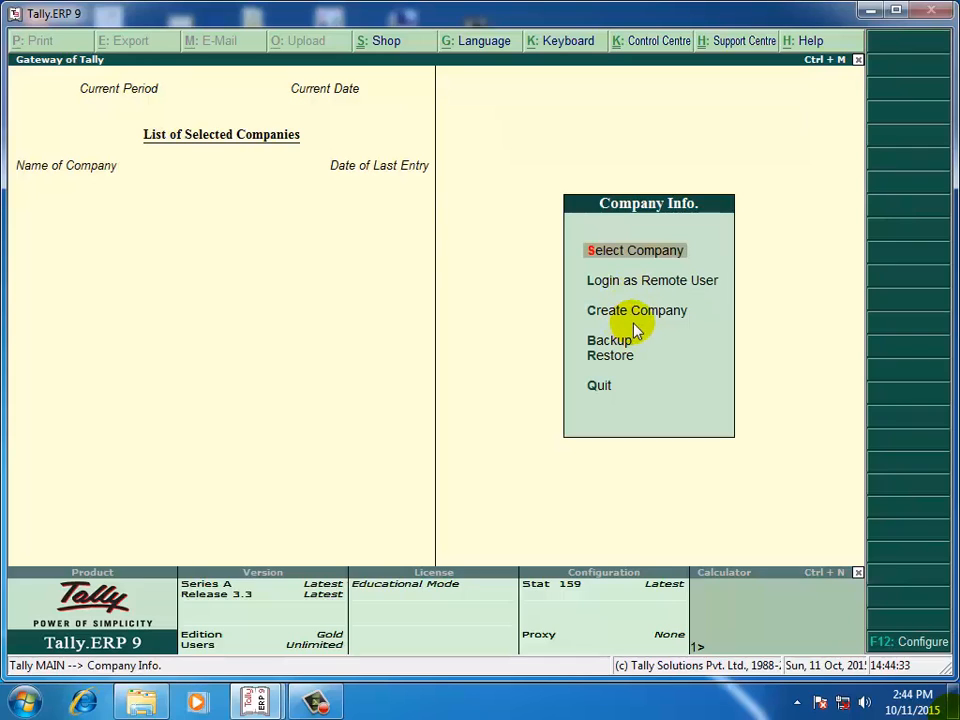
key(Down)
key(Down)
key(Return)
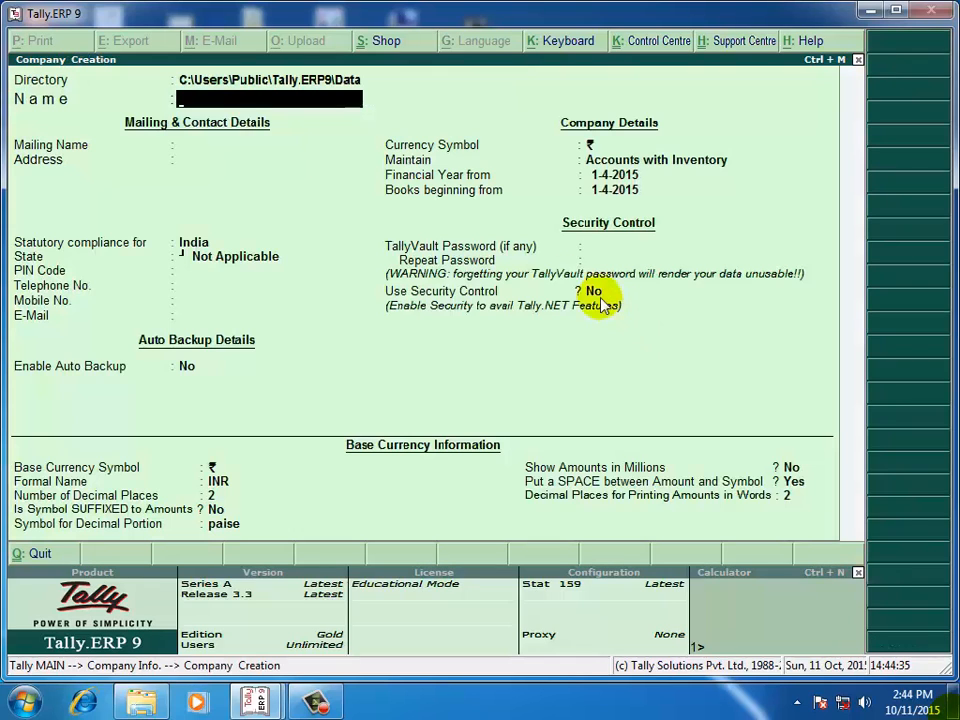
- Name the new company Abc and set its statutory compliance to India and its state to Maharashtra
text(A)
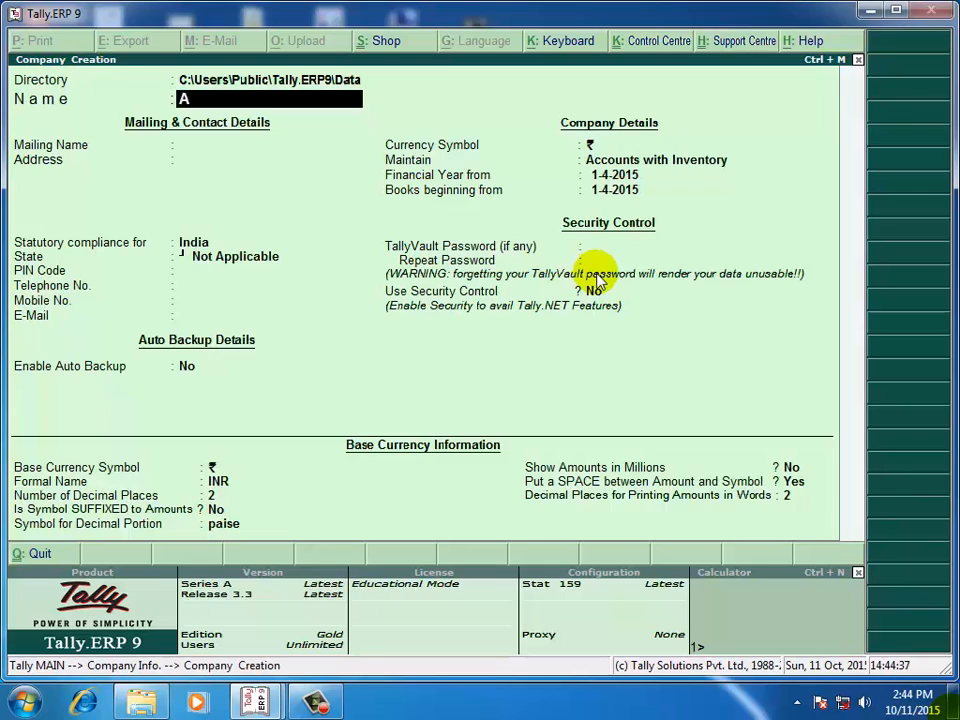
text(bc)
key(Return)
key(Return)
key(Return)
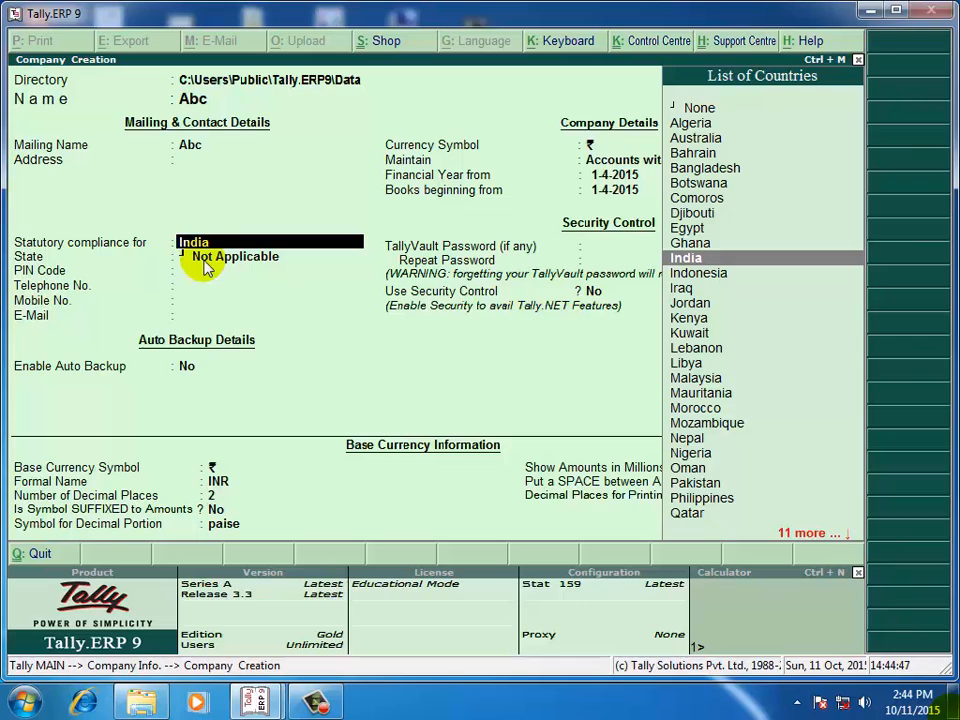
key(Return)
text(Mah)
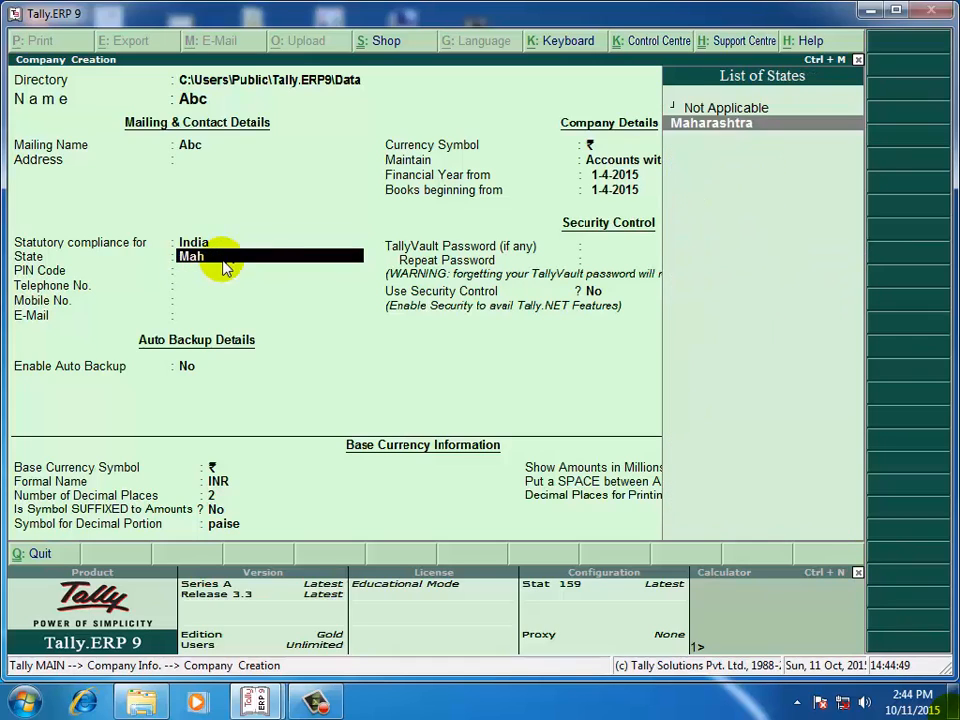
key(Return)
- Keep the default values for the remaining company, security and base currency fields and save the company
key(Return)
key(Return)
key(Return)
key(Return)
key(Return)
key(Return)
key(Return)
key(Return)
key(Return)
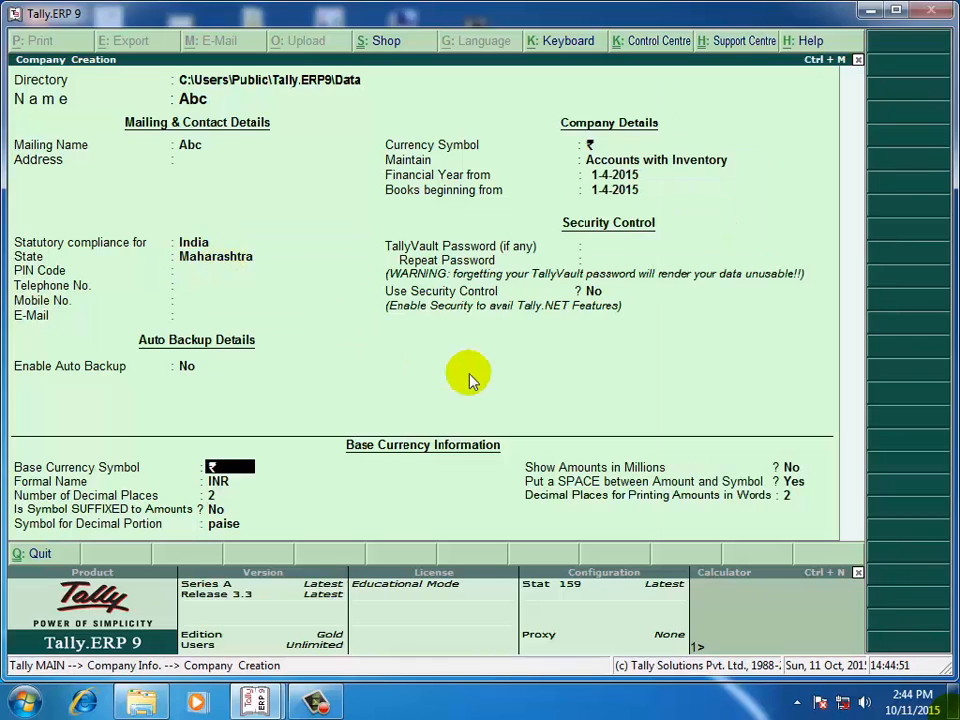
key(Return)
key(Return)
key(Return)
key(Return)
key(Return)
key(Return)
key(Return)
key(Return)
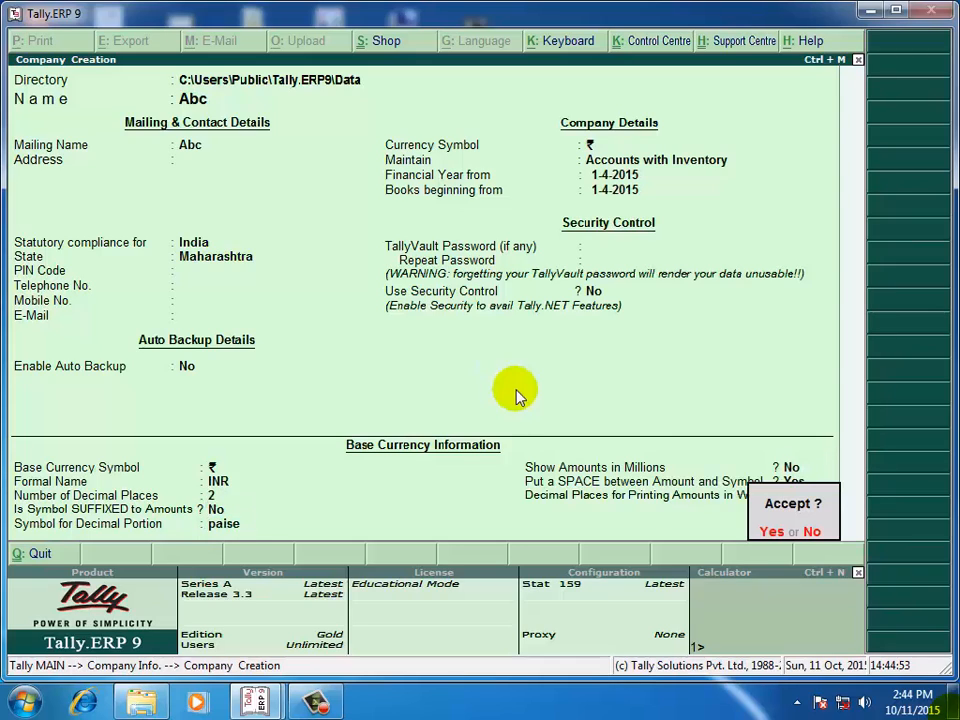
key(Return)
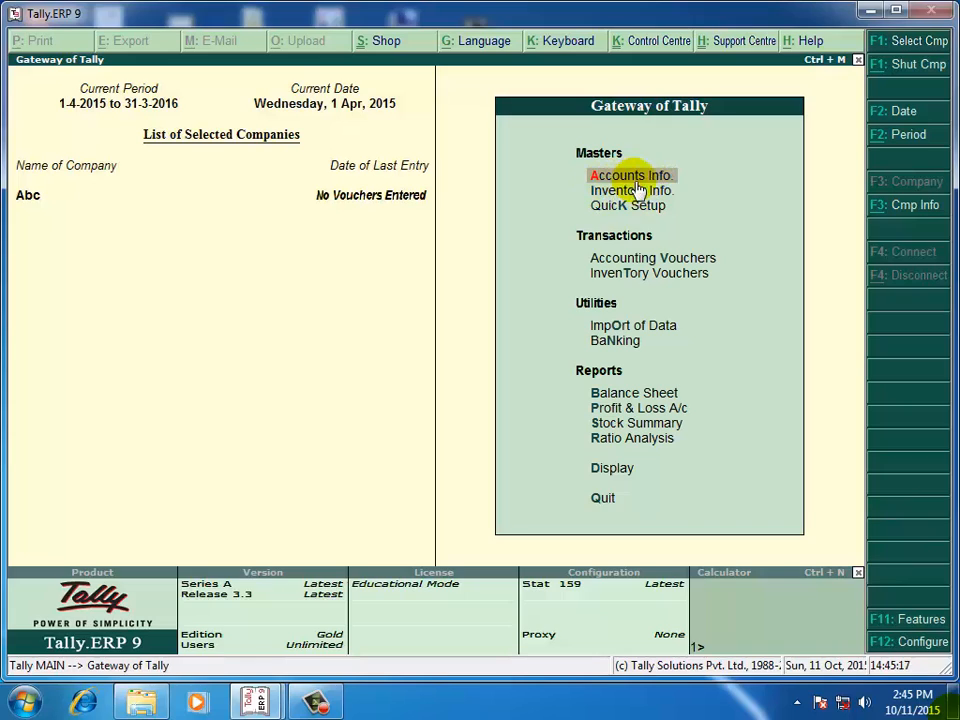
key(Down)
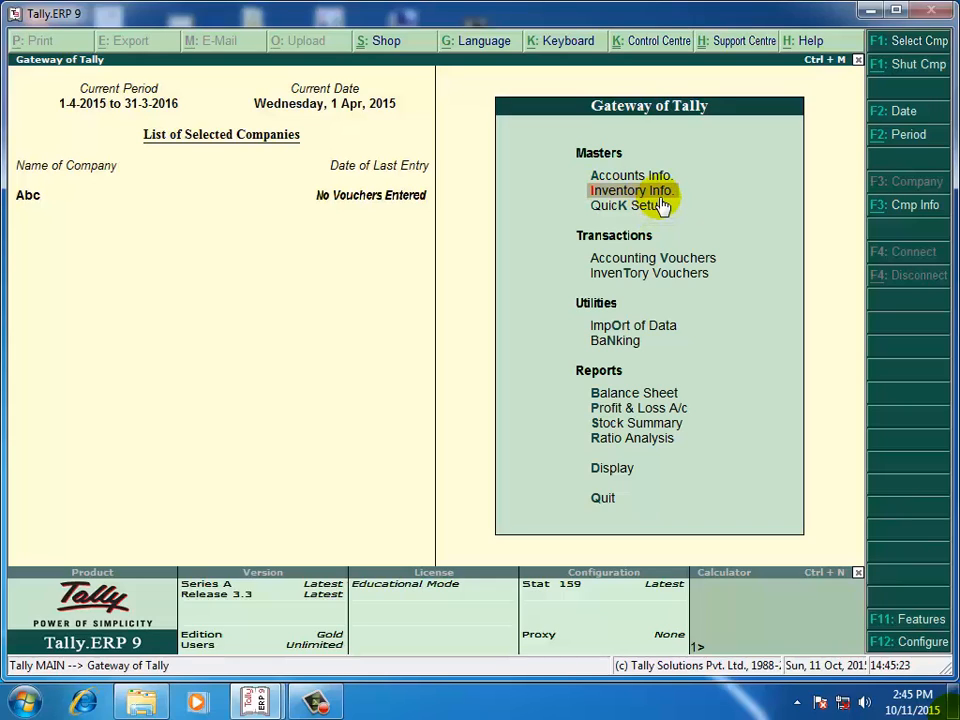
click(634, 177)
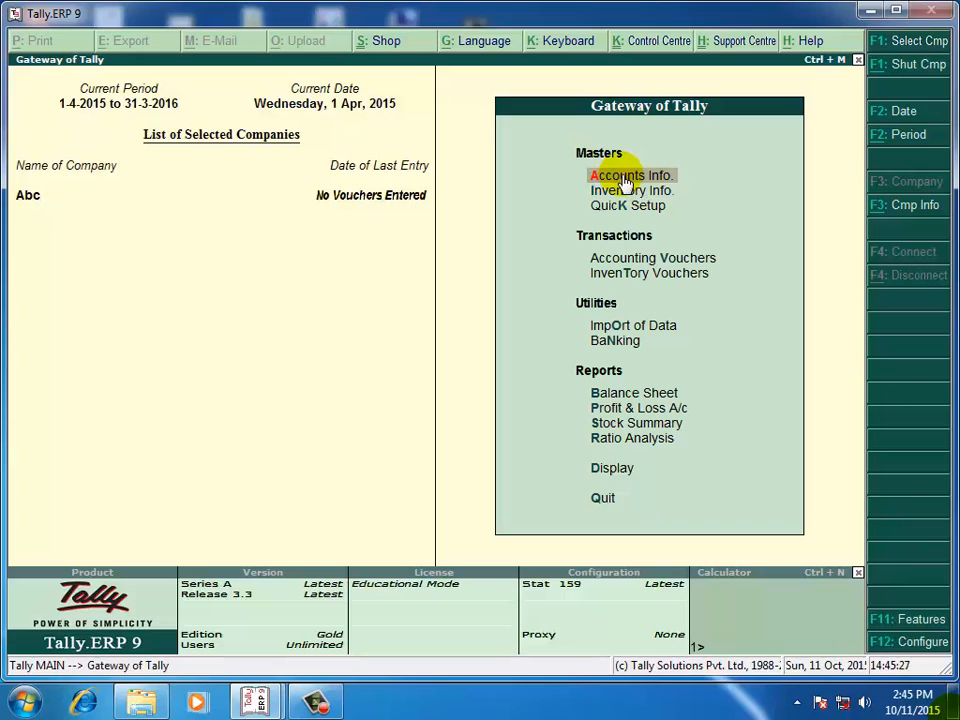
click(649, 186)
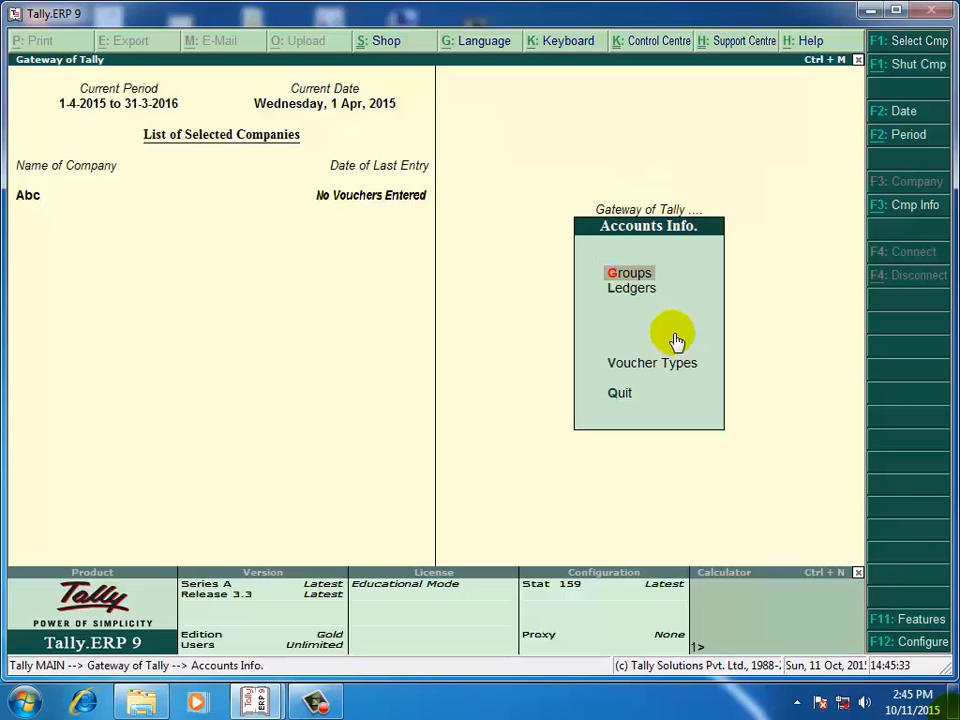
click(636, 302)
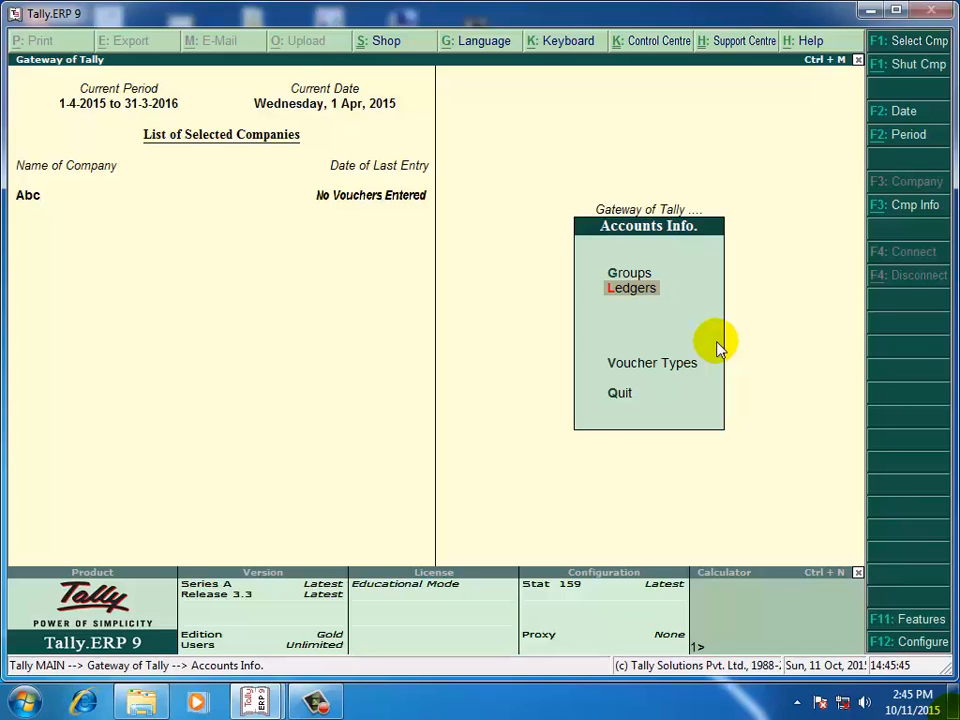
key(Escape)
key(Down)
key(Up)
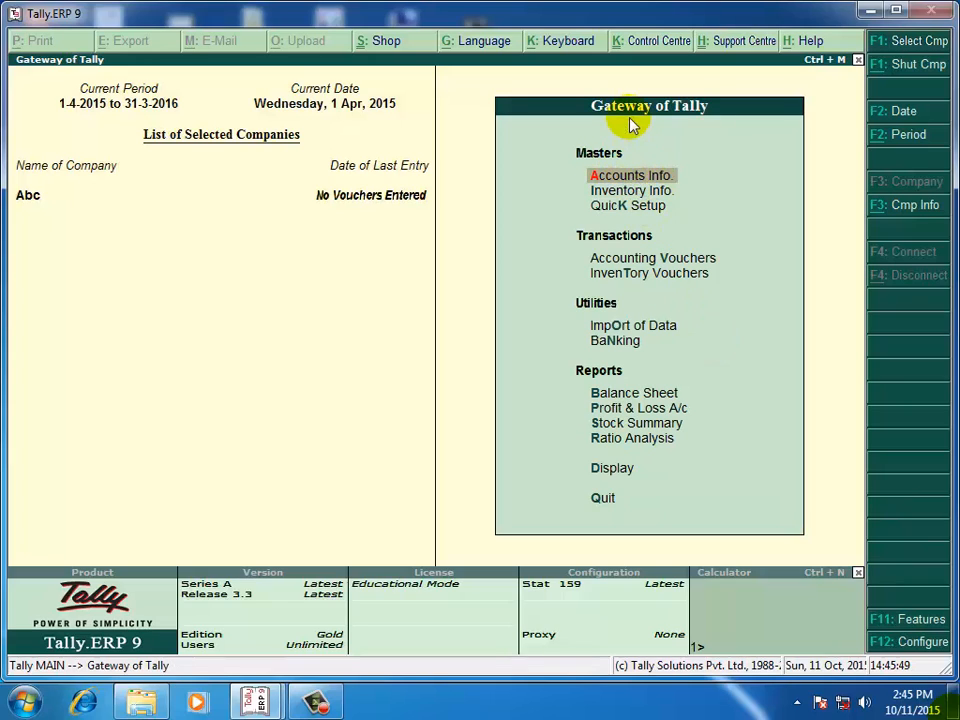
- View the list of ledgers that already exist in company Abc, and return to the Gateway of Tally
click(631, 179)
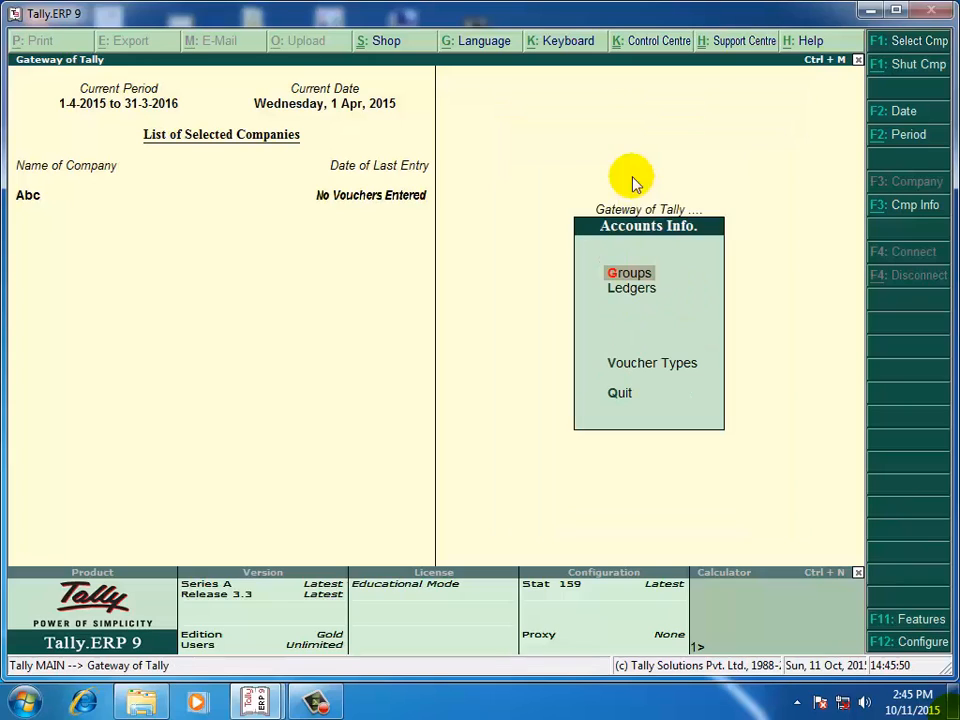
click(635, 300)
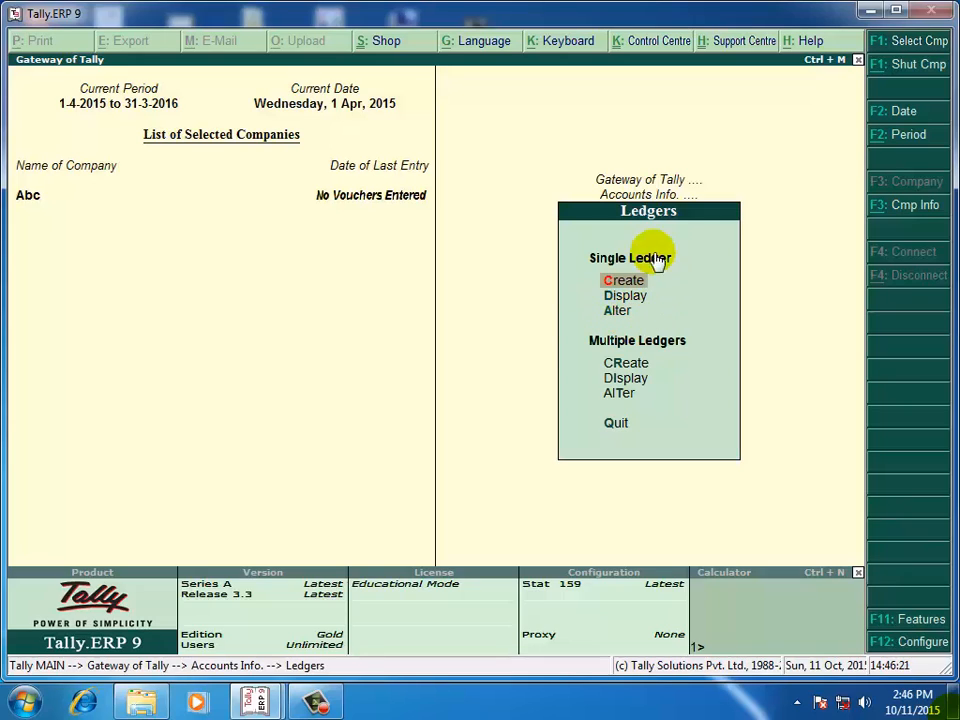
key(Down)
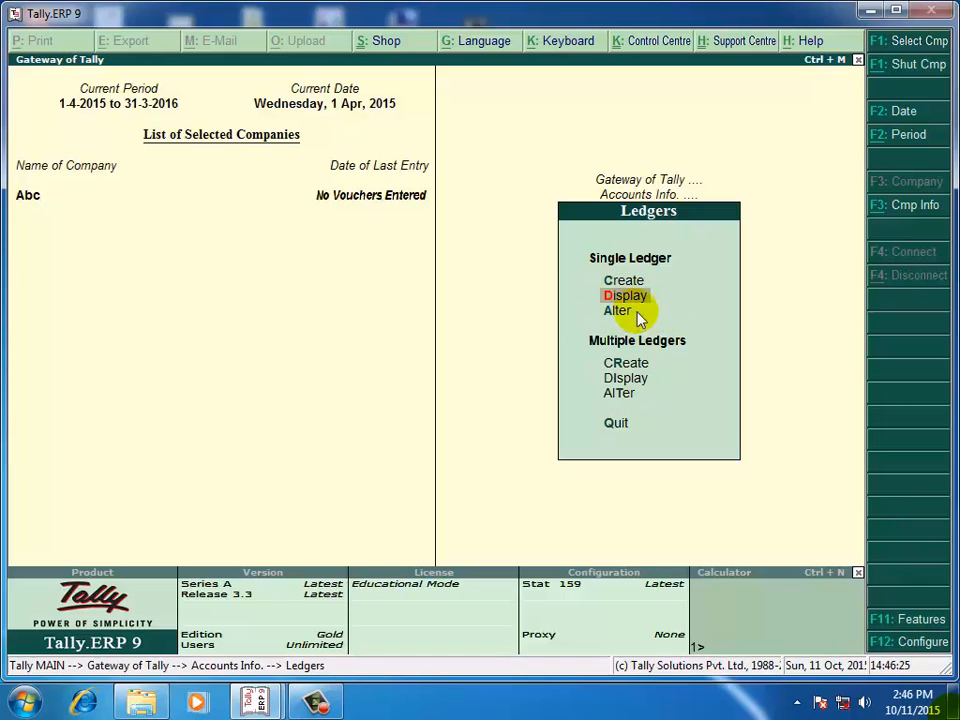
click(634, 301)
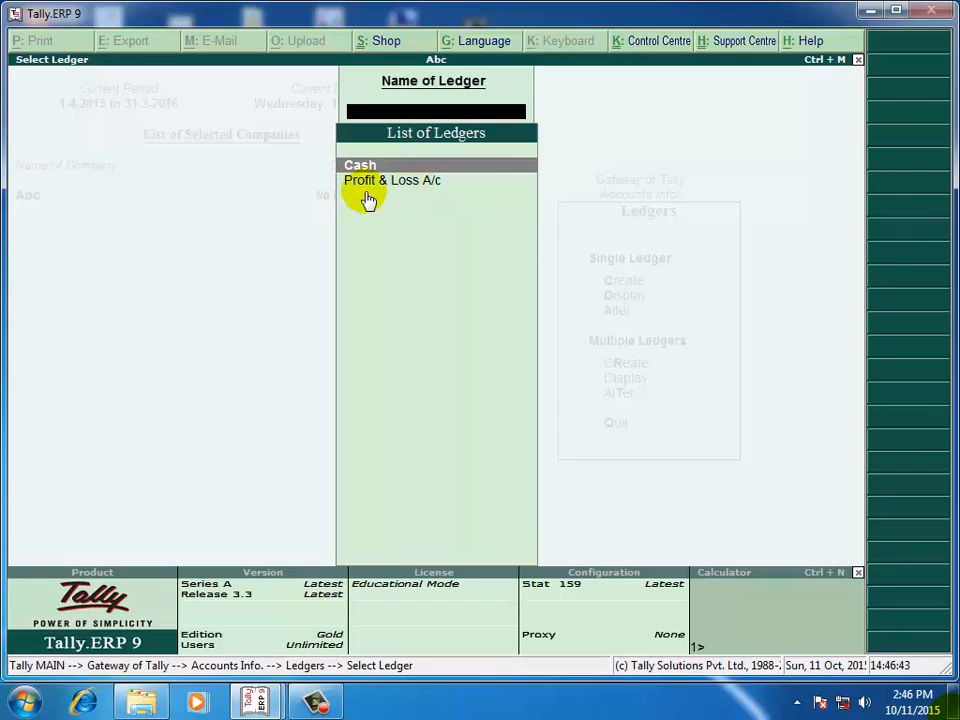
key(Escape)
key(Escape)
key(Escape)
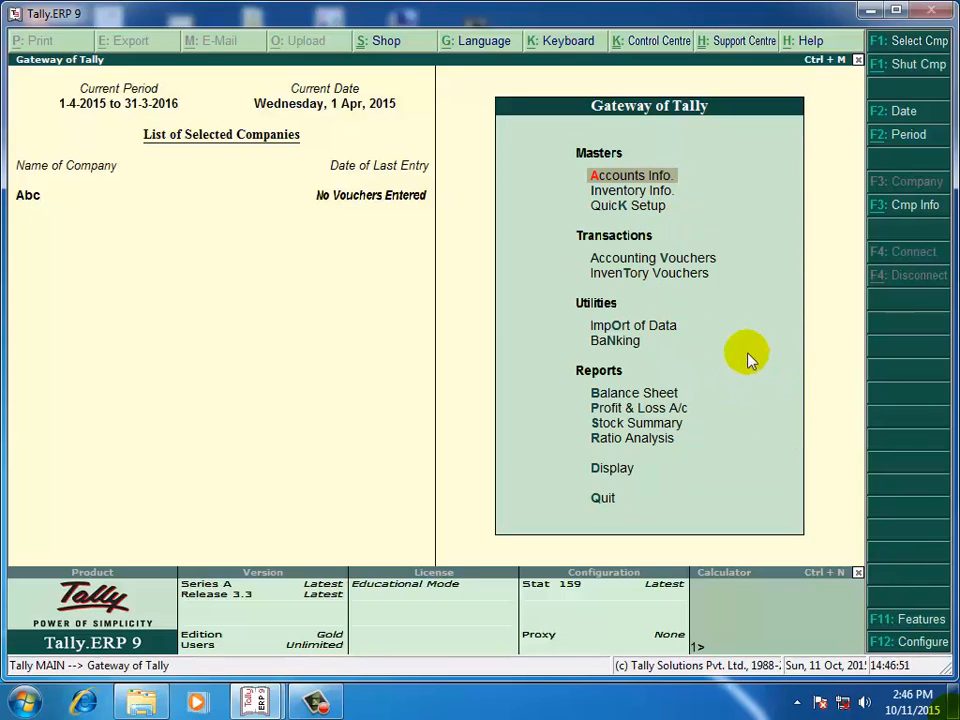
- Start creating a single ledger under Accounts Info. and name it Bank of India
key(Down)
key(Up)
click(618, 180)
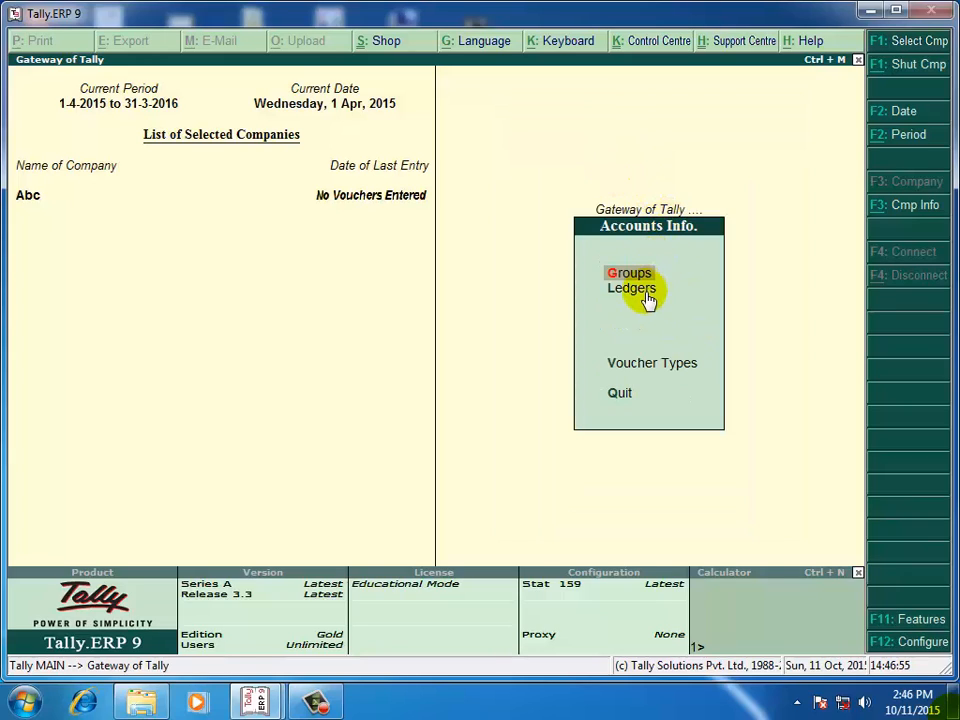
key(Down)
key(Return)
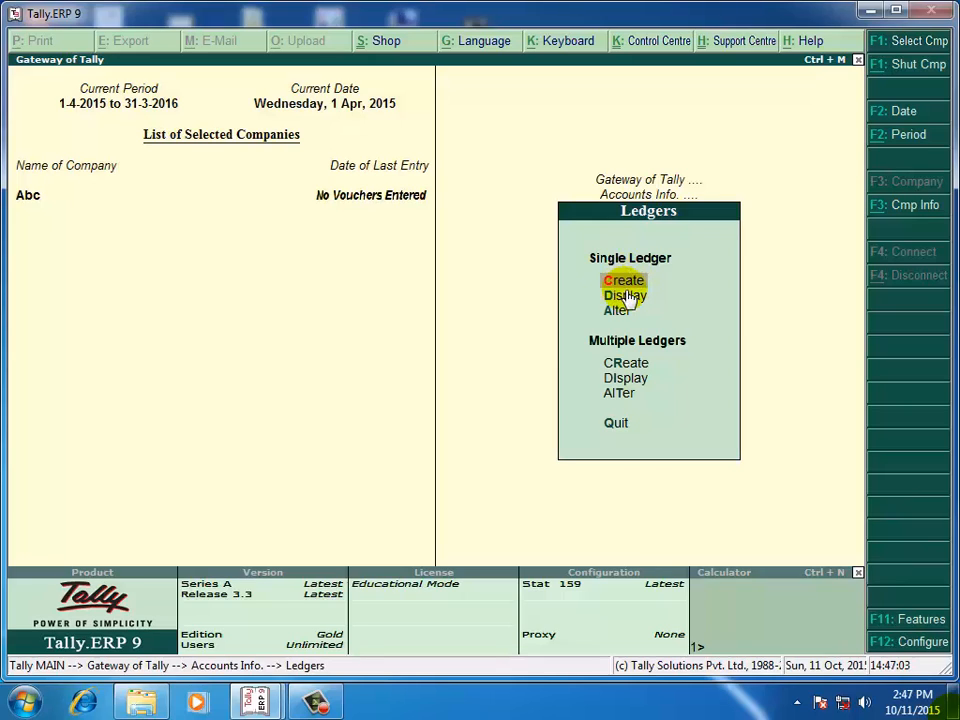
click(624, 286)
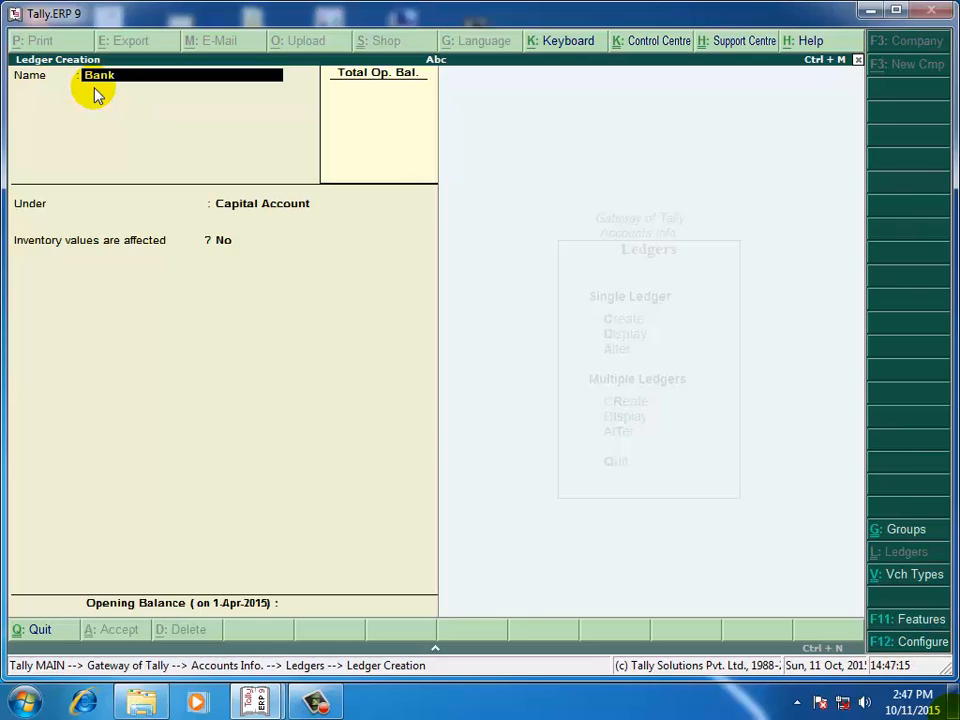
text(India)
key(Return)
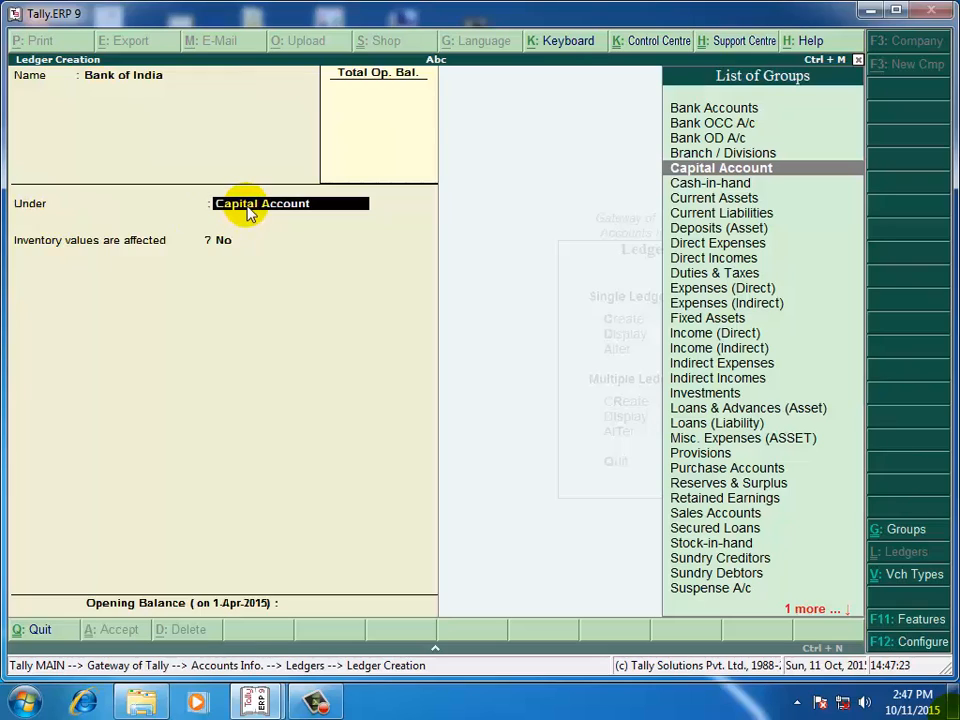
- Look through the groups under which the Bank of India ledger can be placed
text(B)
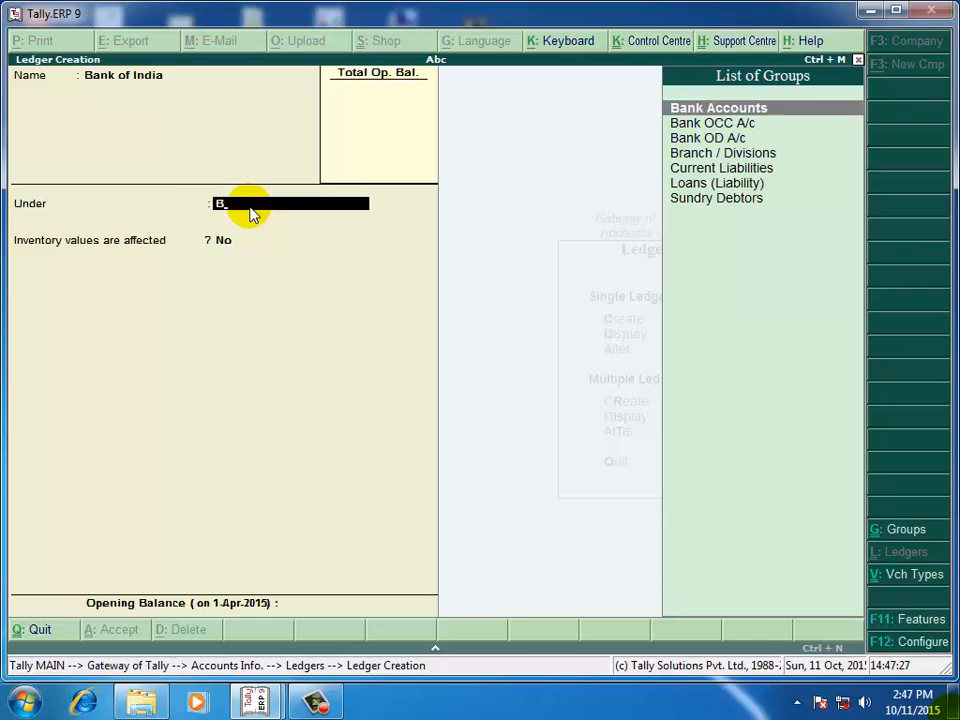
key(BackSpace)
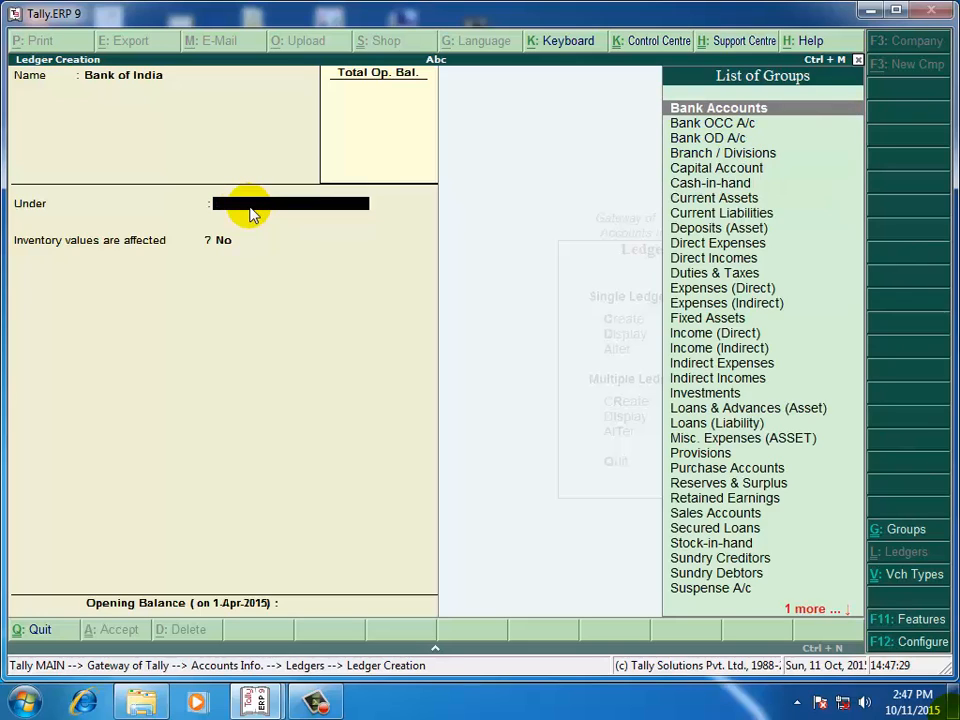
key(BackSpace)
key(Return)
key(Down)
key(Down)
key(Down)
key(Down)
key(Down)
key(Down)
key(Down)
key(Down)
key(Down)
key(Down)
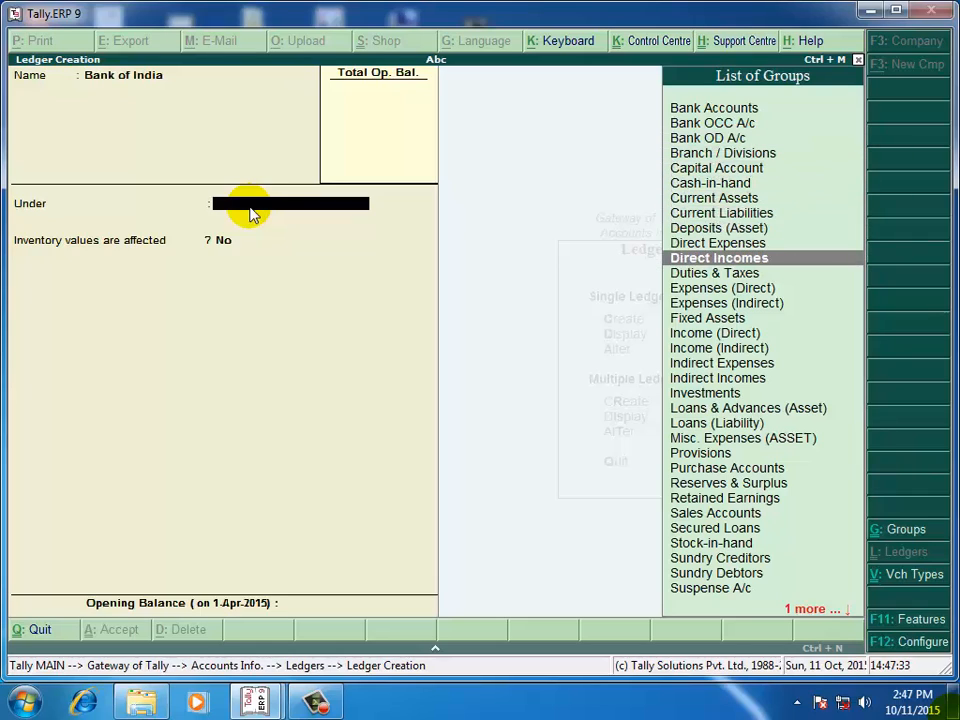
key(Up)
key(Up)
key(Up)
key(Up)
key(Up)
key(Up)
key(Up)
key(Up)
key(Up)
key(Up)
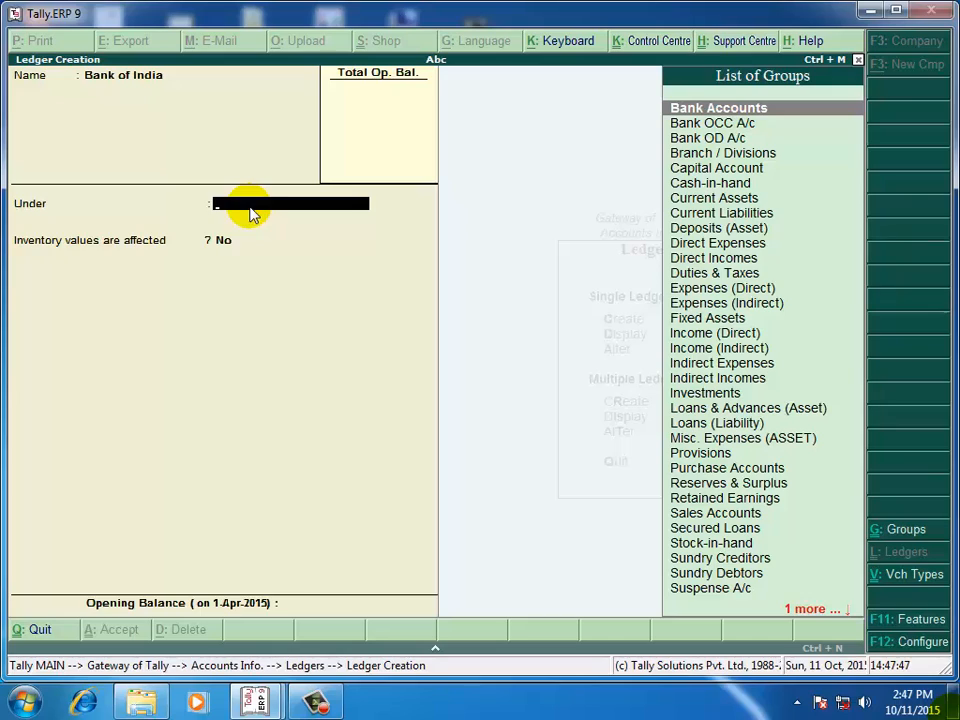
- Place the Bank of India ledger under Bank Accounts, enter an opening balance of 10000 and save it
key(Return)
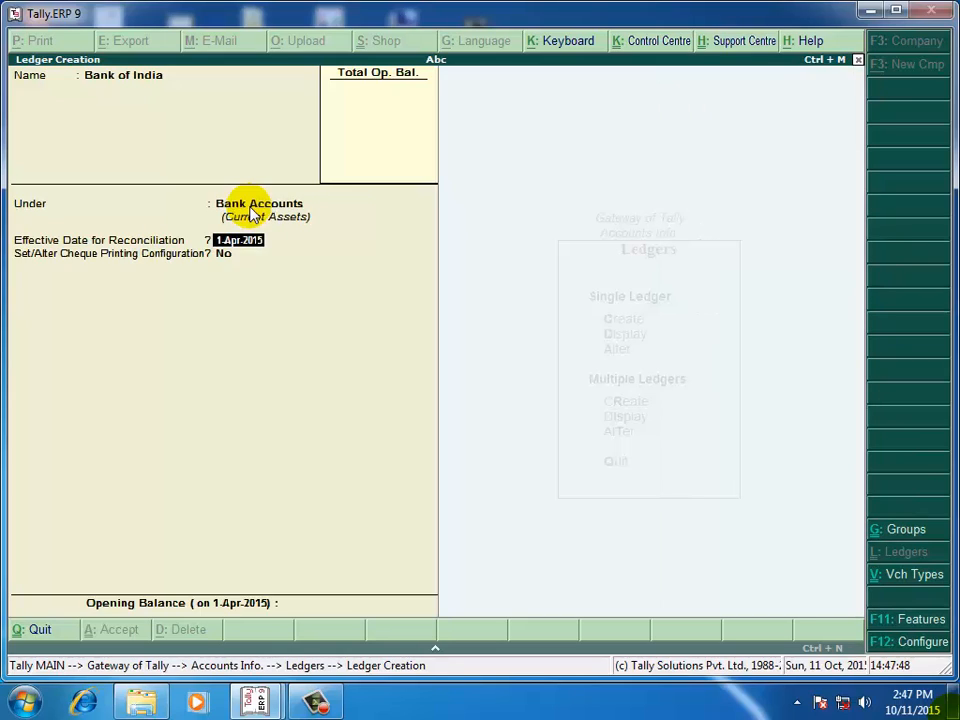
key(Return)
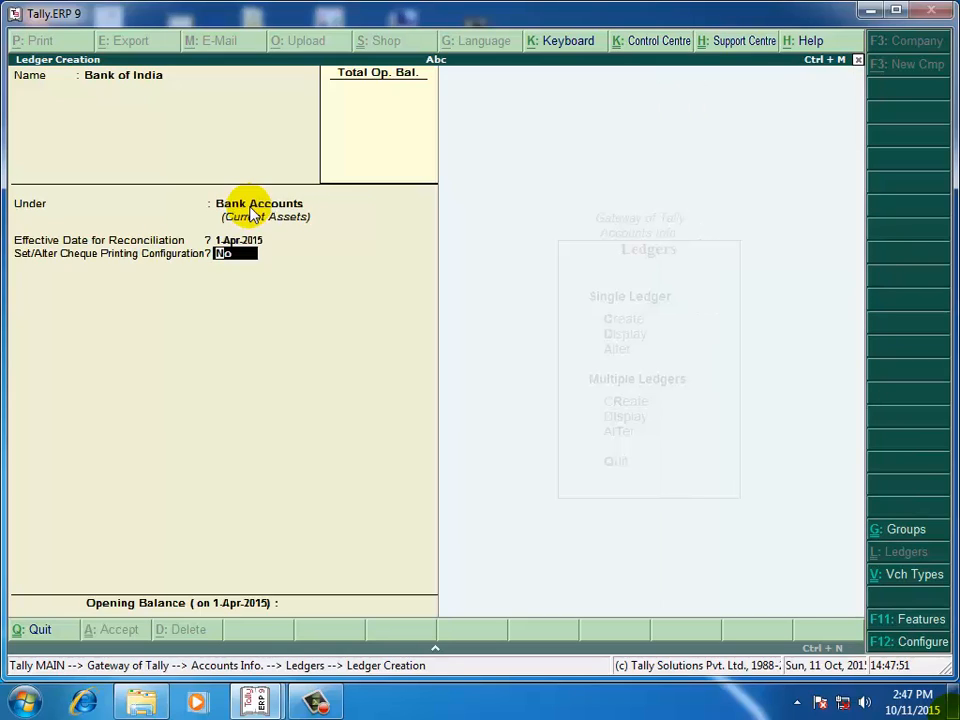
key(Return)
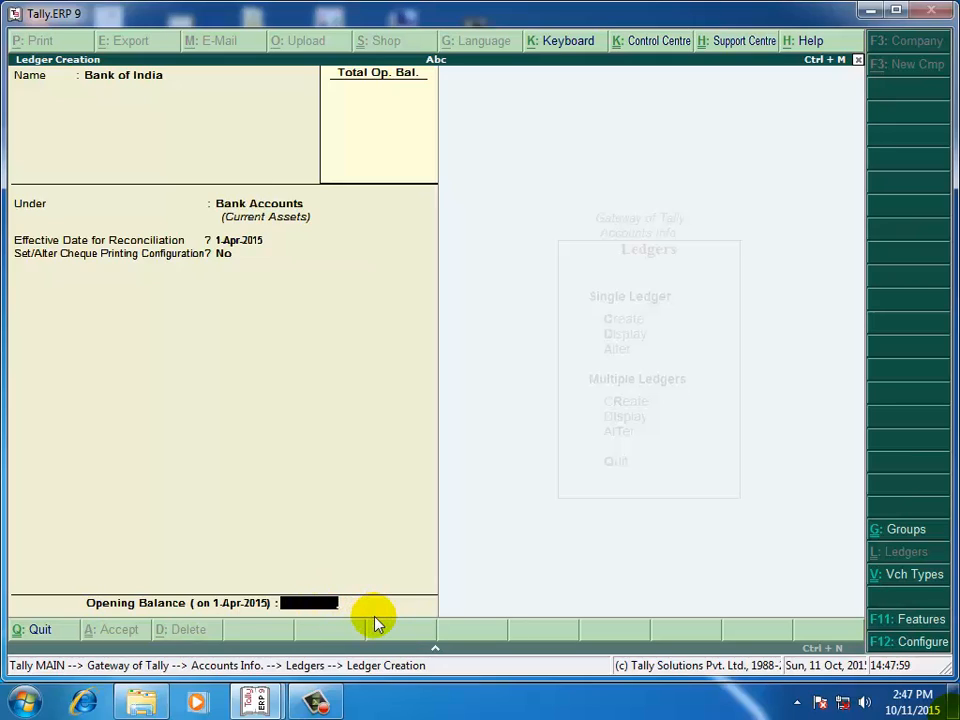
text(10000)
key(Return)
key(Return)
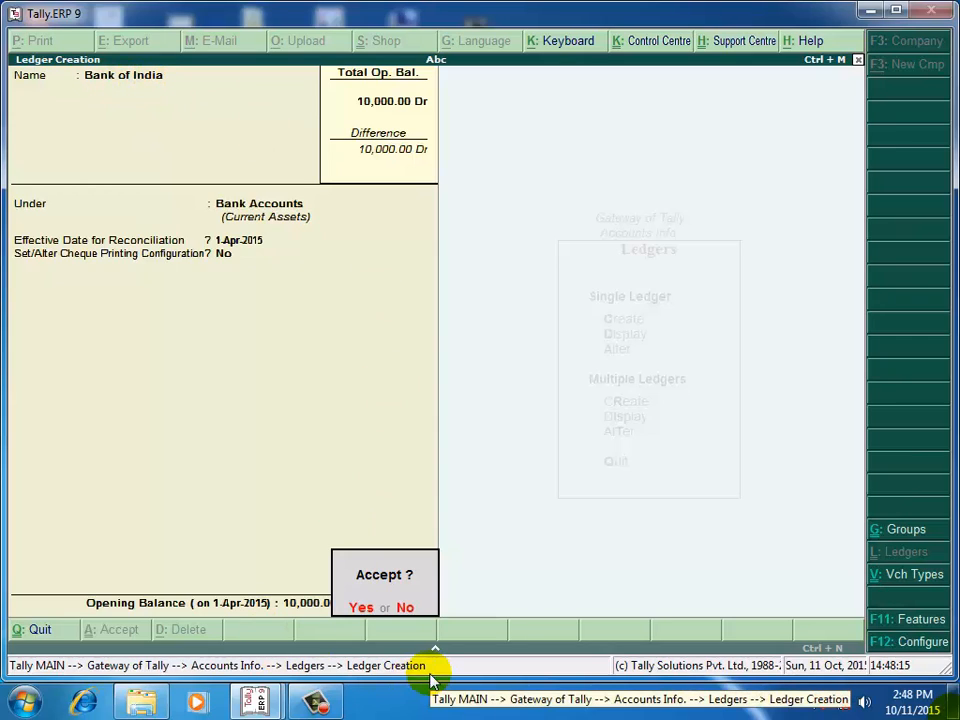
key(y)
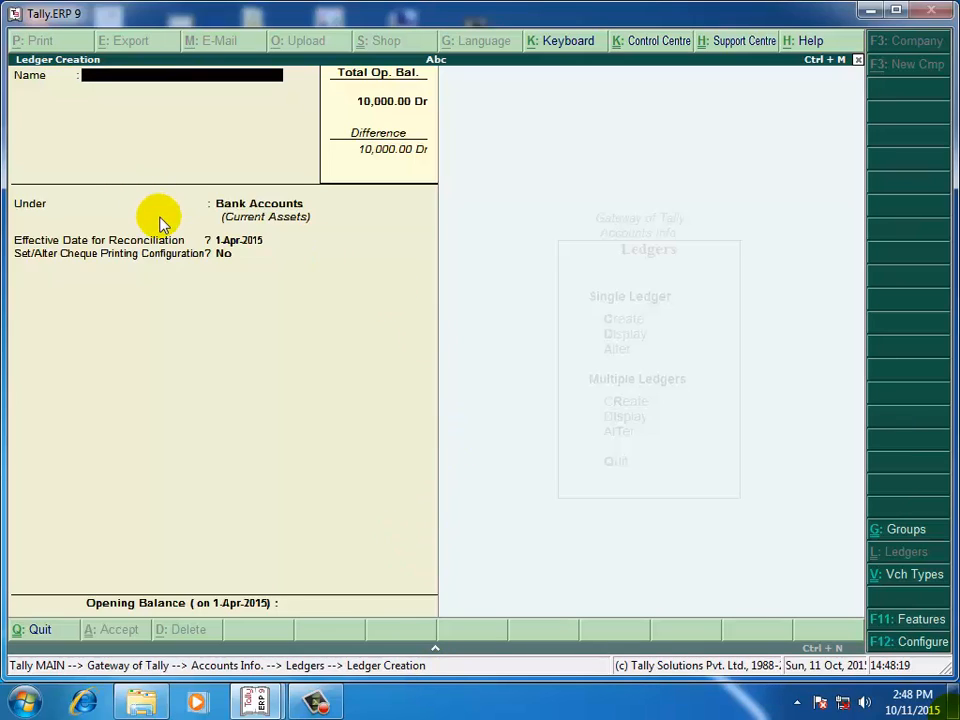
- Create a ledger named Bank of Baroda under Bank Accounts with an opening balance of 20000 and save it
text(B)
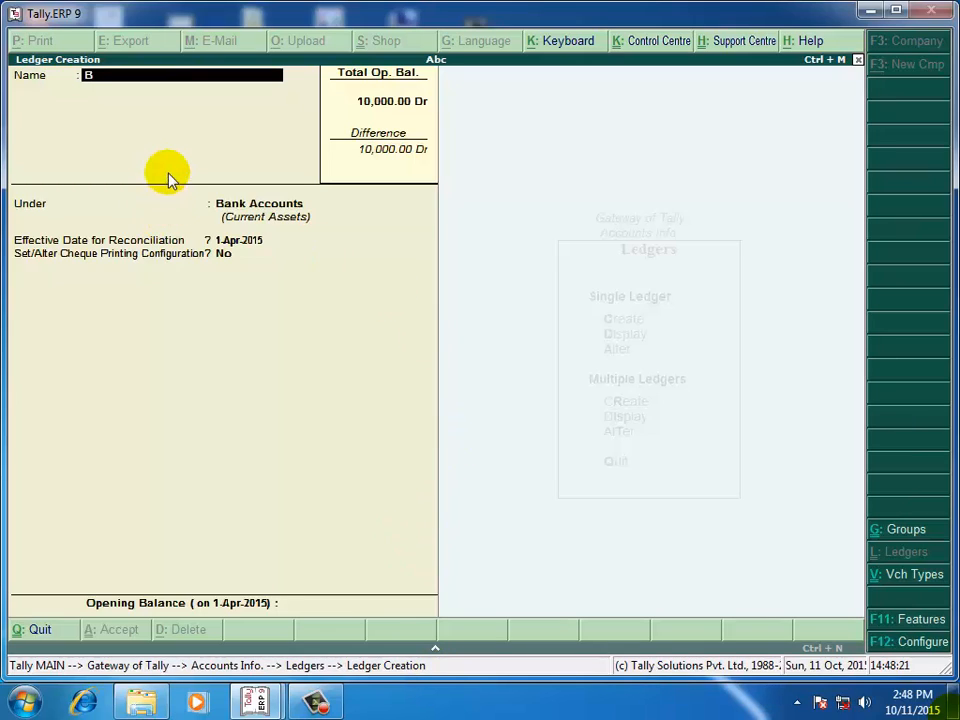
text(ank of Baroda)
key(Return)
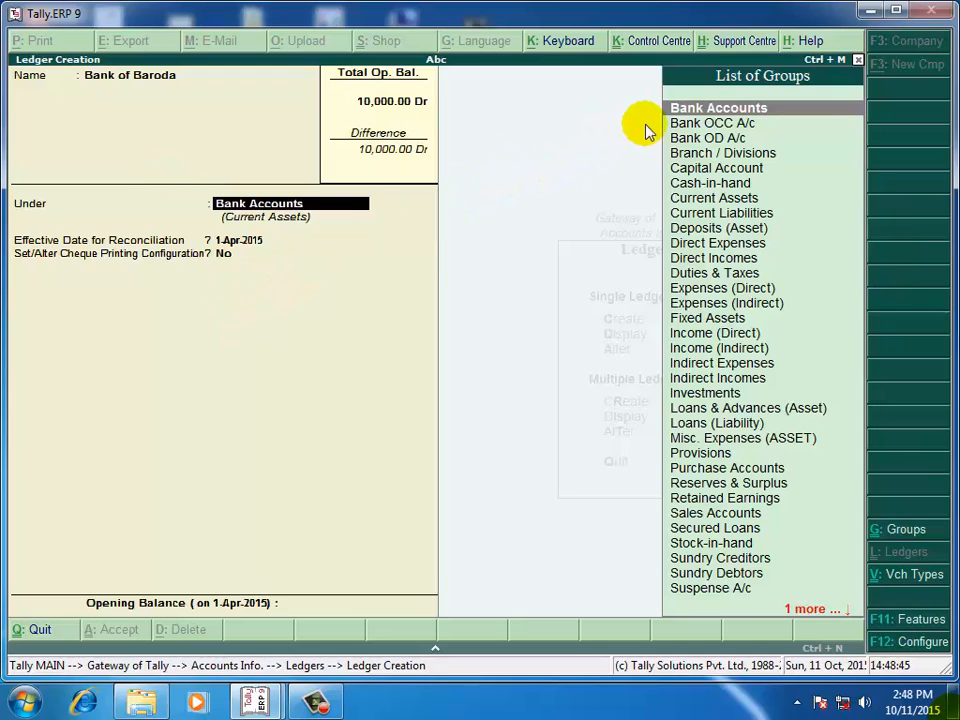
key(Return)
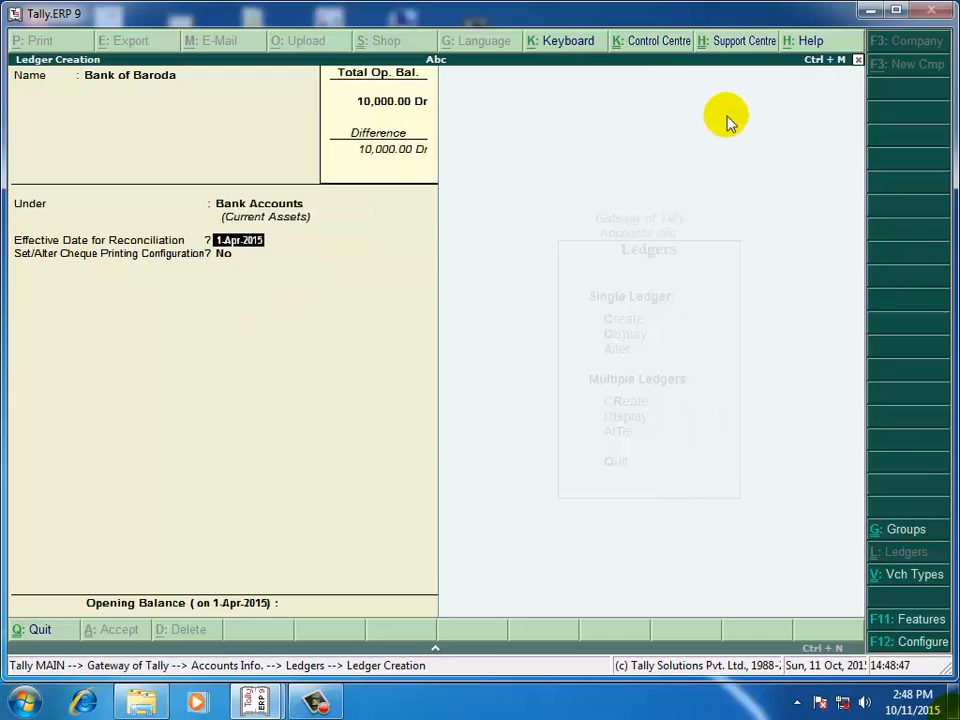
key(Return)
key(Return)
text(20000)
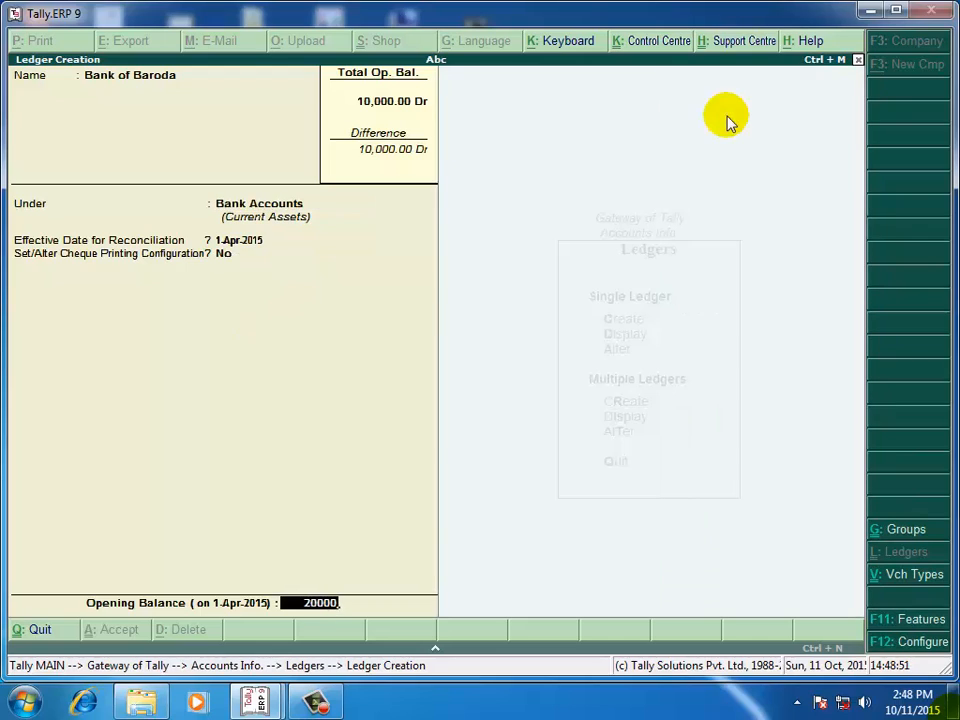
key(Return)
key(Return)
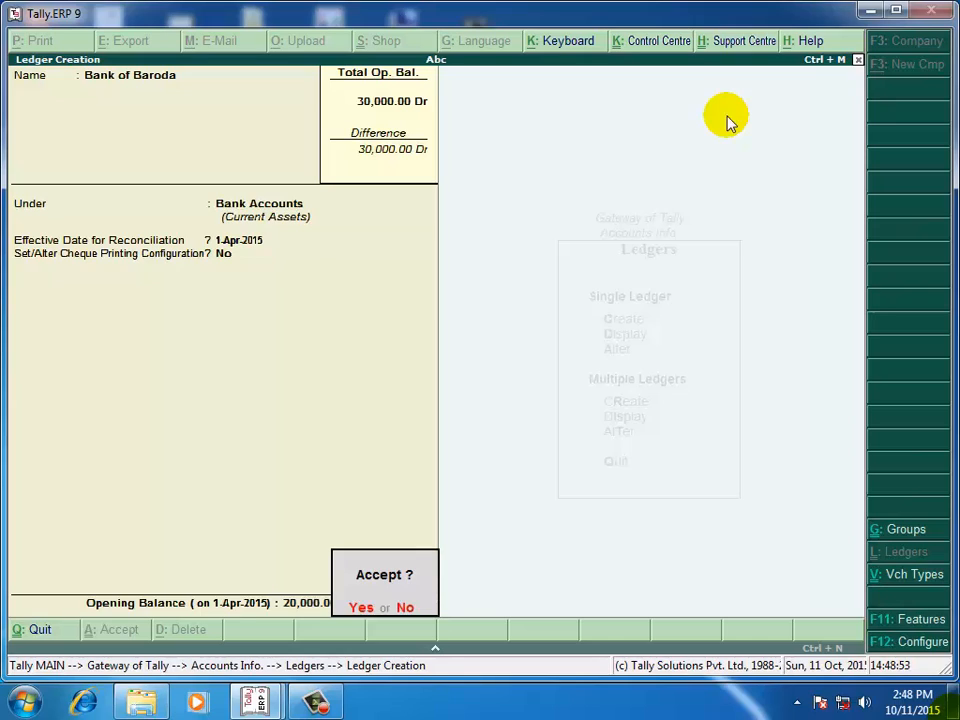
key(Return)
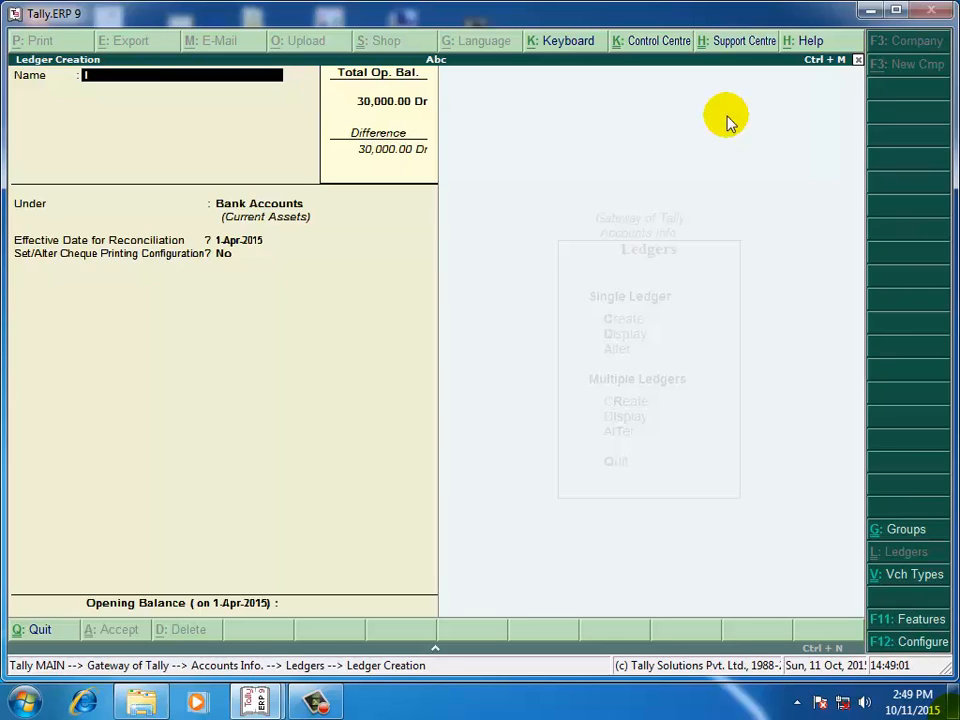
- Create a ledger named Icici Bank under Bank Accounts with a 20000 Dr opening balance, save it and return to the Gateway of Tally
text(Icici Bank)
key(Return)
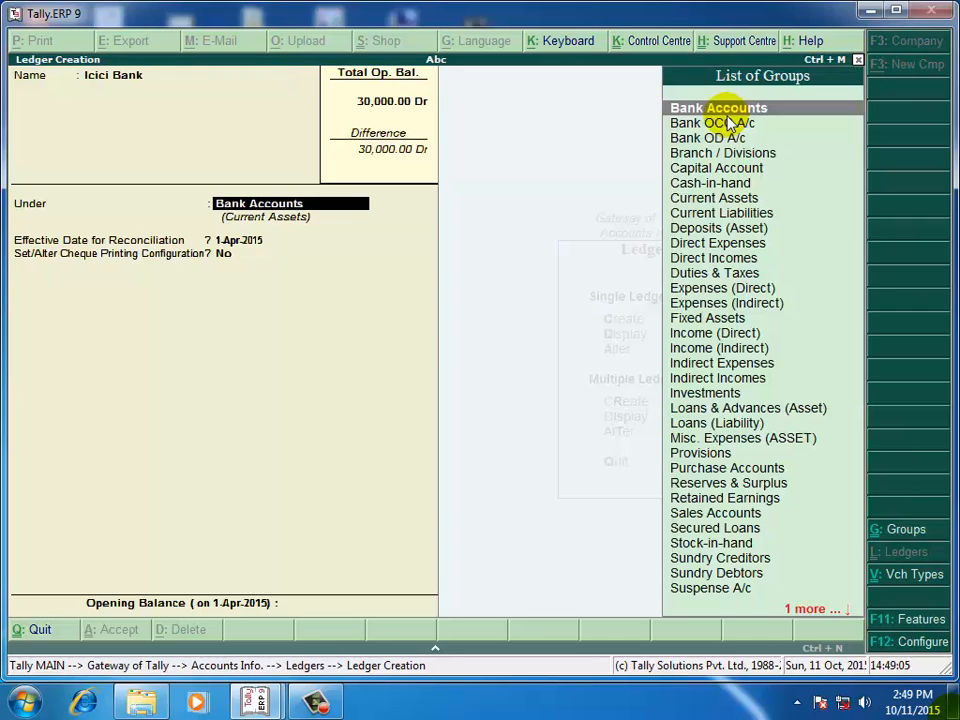
key(Return)
key(Return)
key(Return)
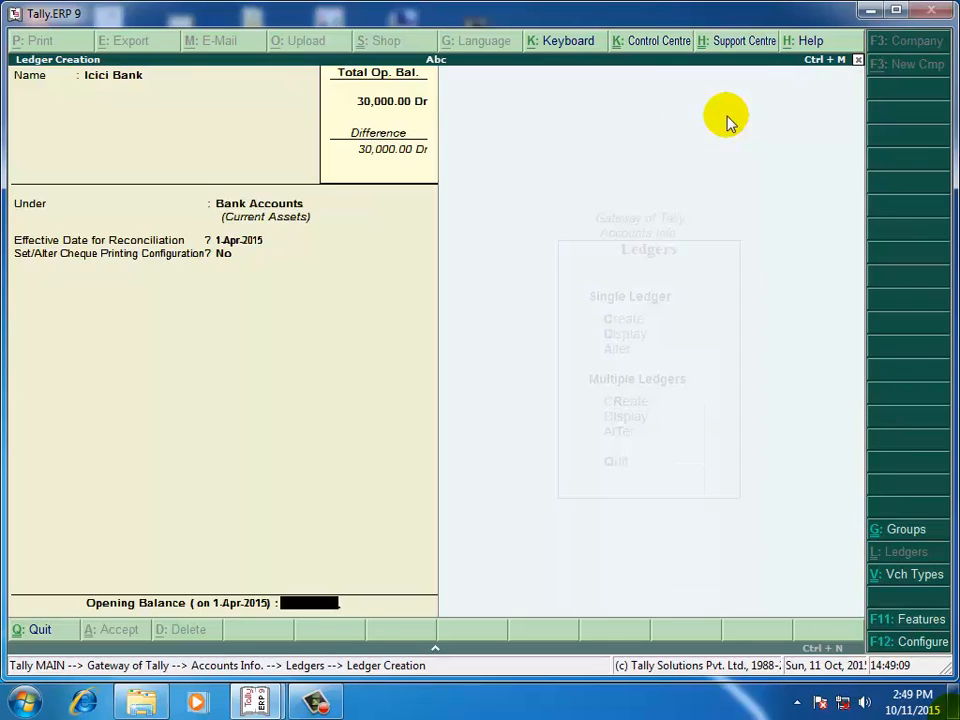
text(20000)
key(Return)
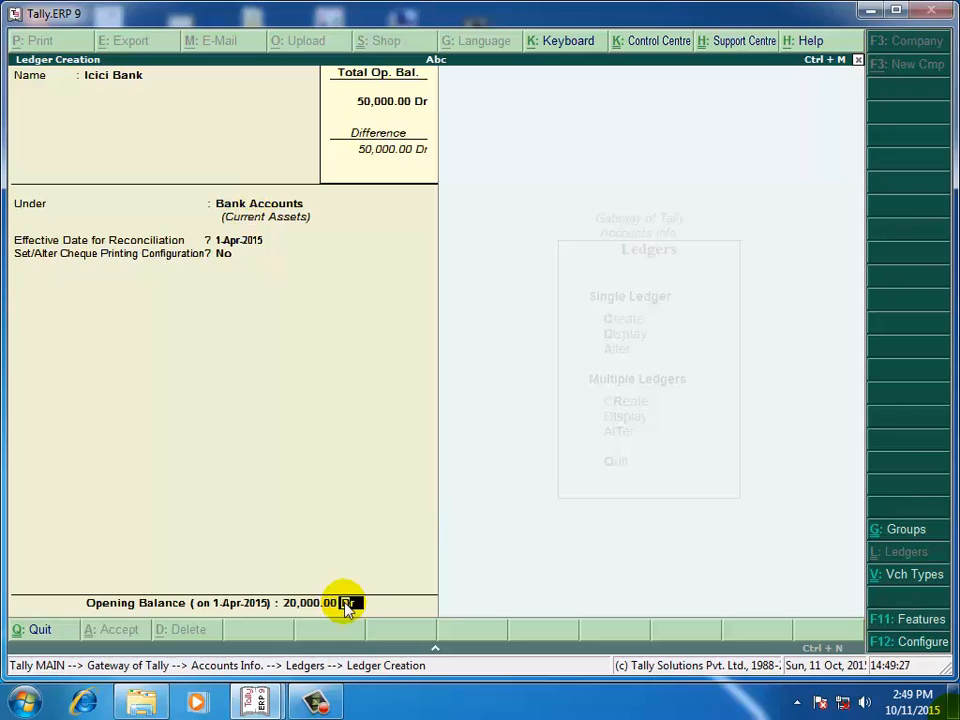
key(Return)
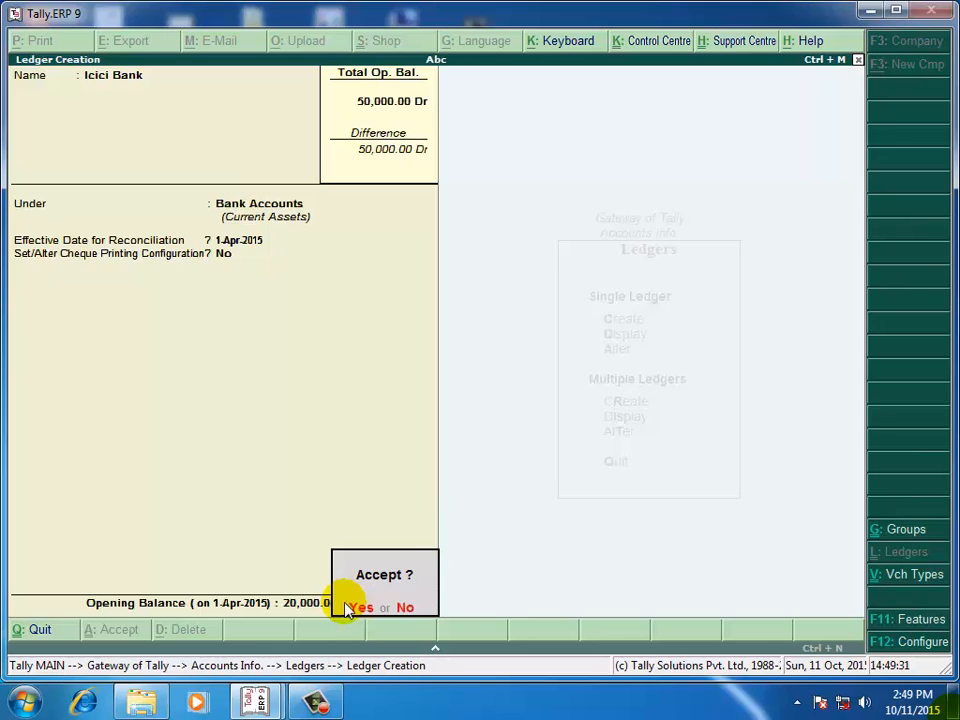
key(Return)
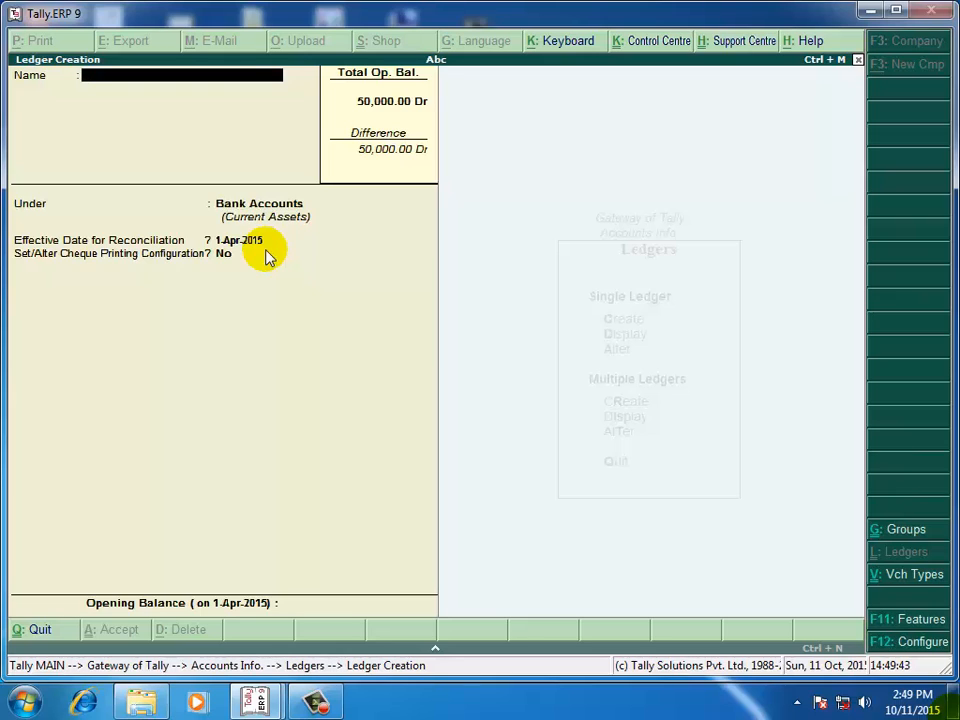
key(Escape)
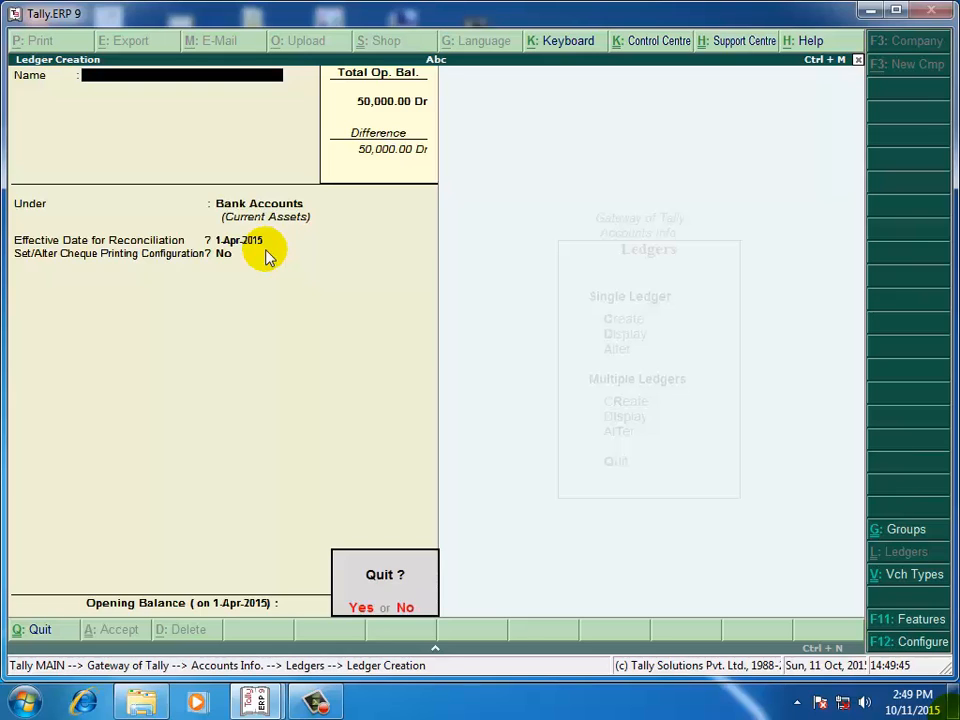
key(y)
key(Escape)
key(Escape)
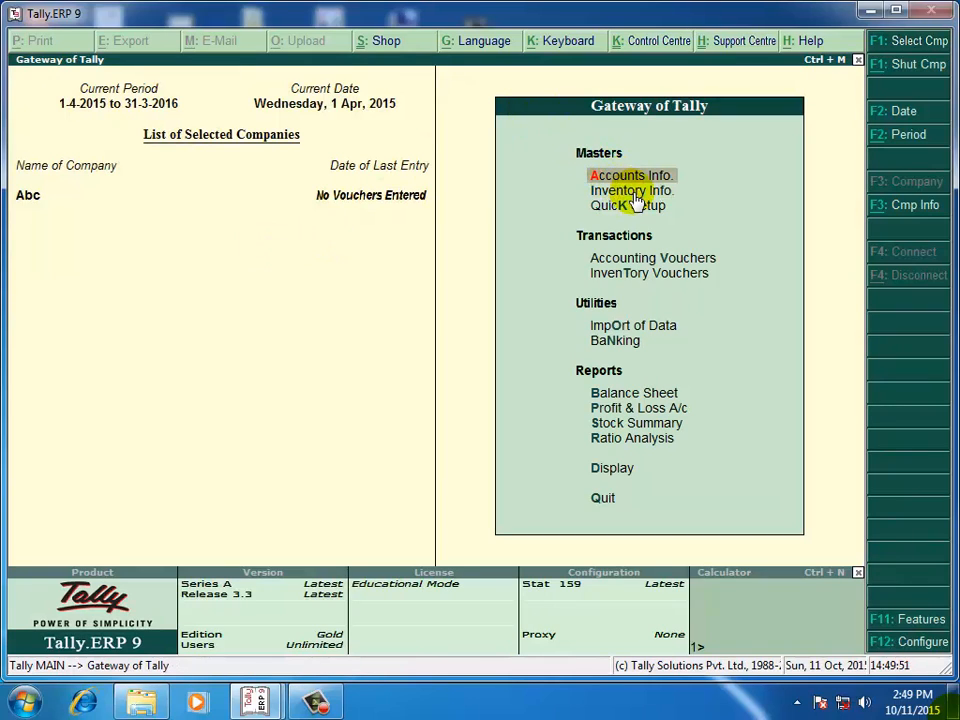
- Display the details of the single ledger Bank of India, and return to the Gateway of Tally
key(Return)
key(Down)
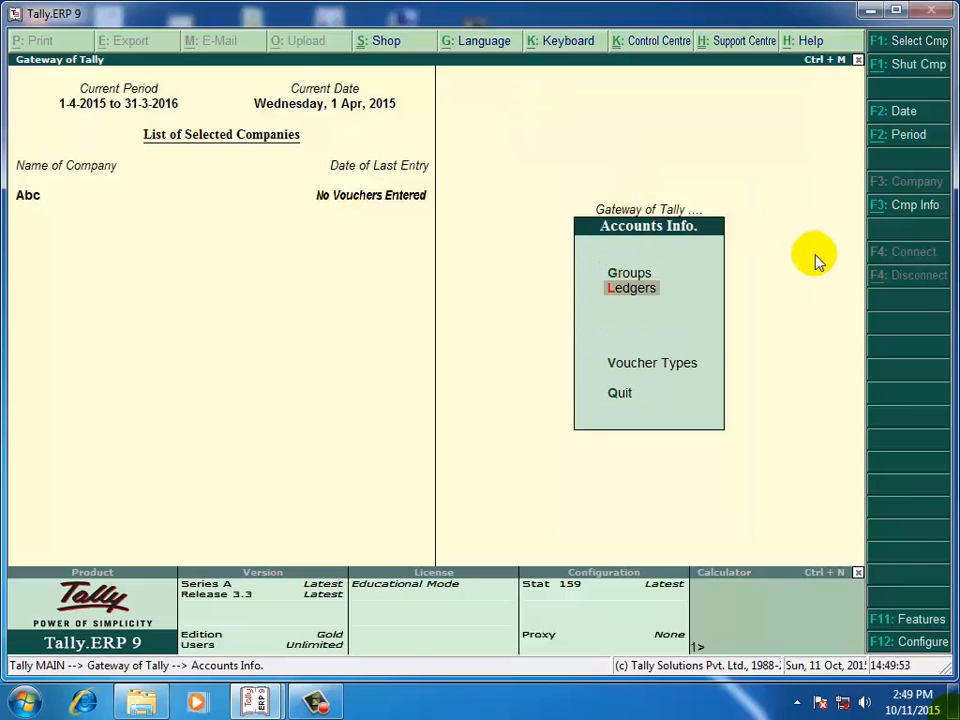
key(Return)
key(Down)
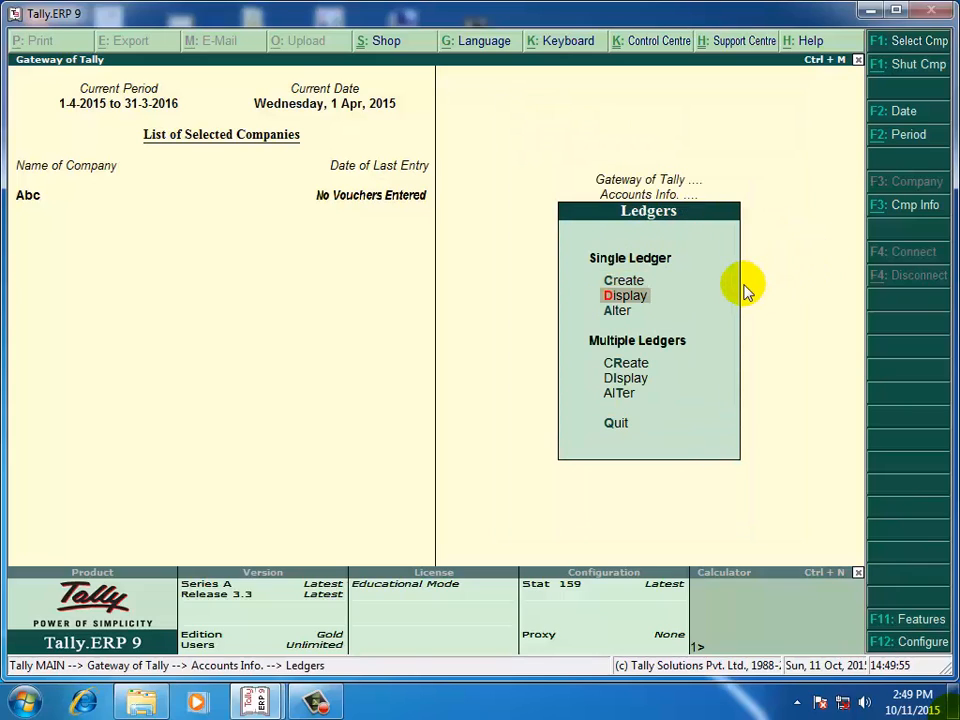
key(Down)
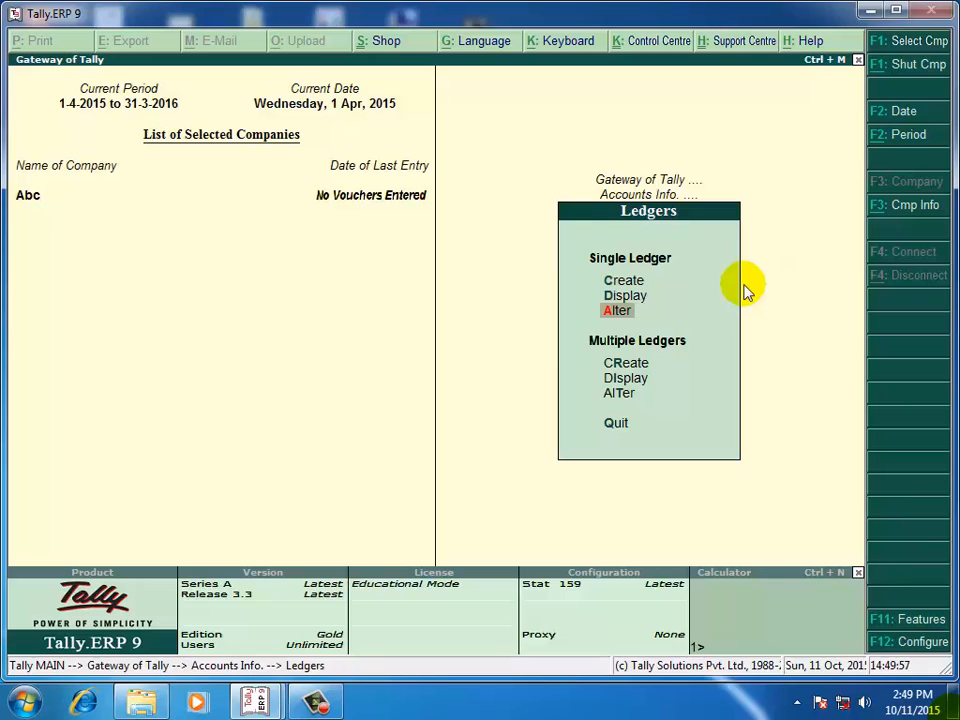
key(Up)
key(Return)
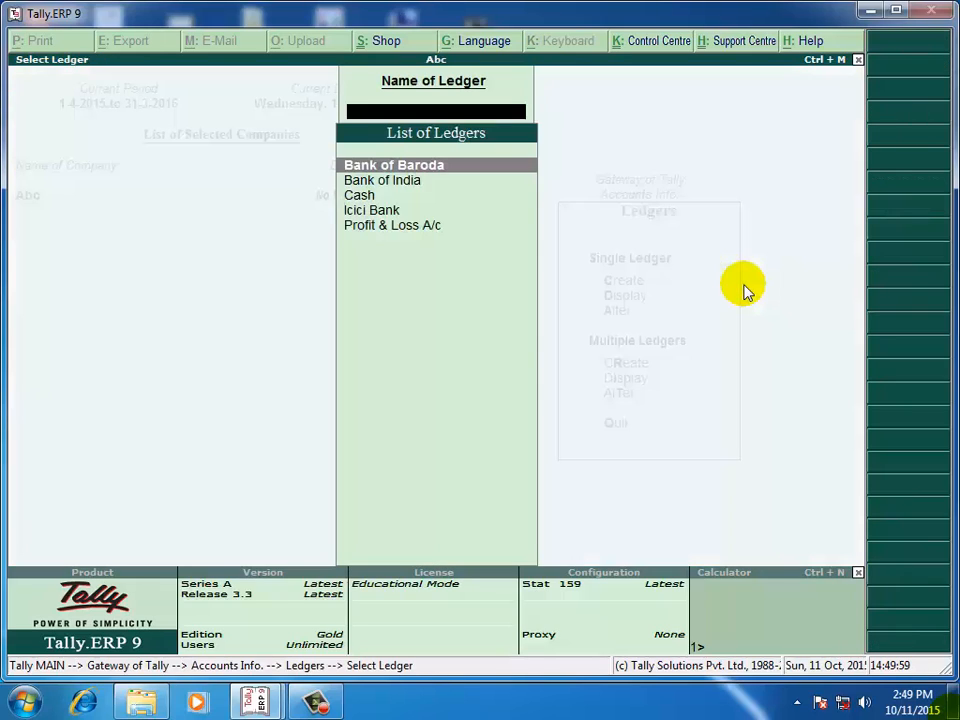
key(Down)
key(Return)
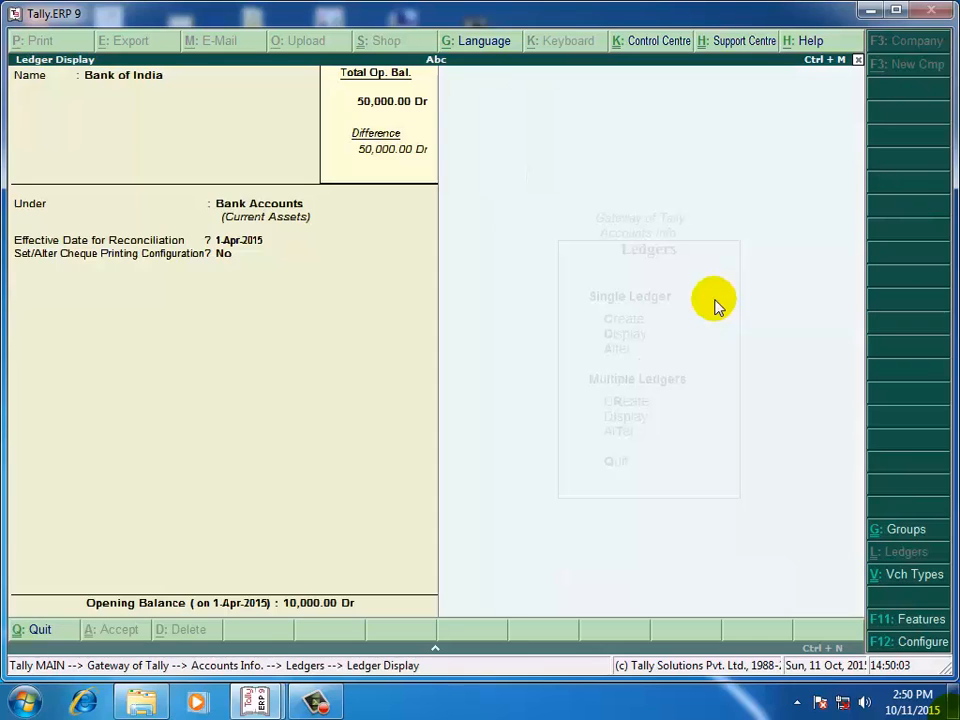
key(Escape)
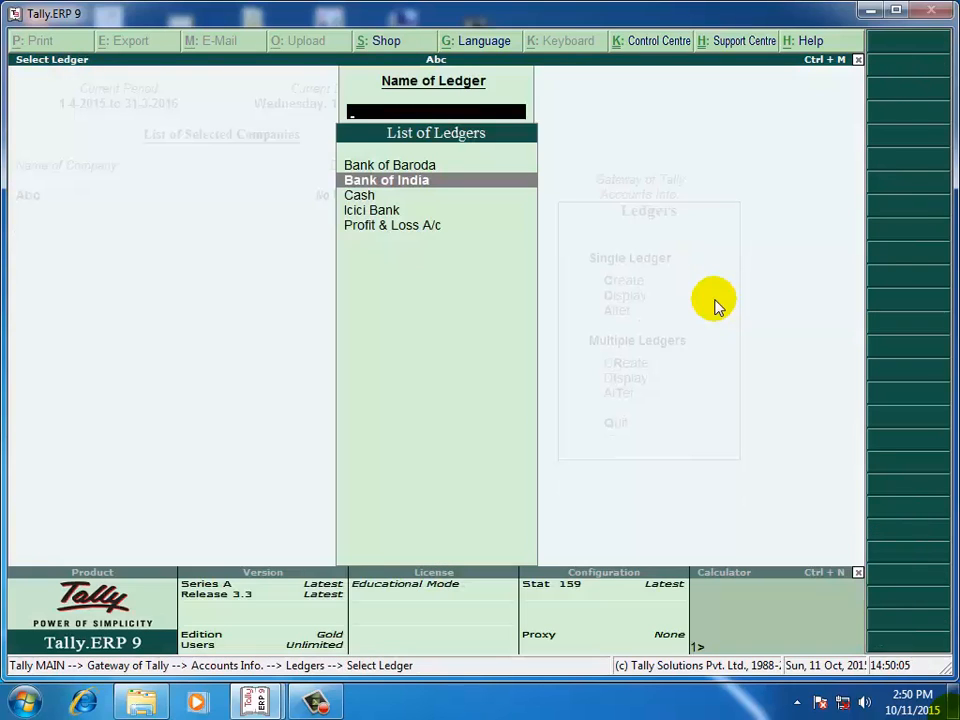
key(Escape)
key(Escape)
key(Escape)
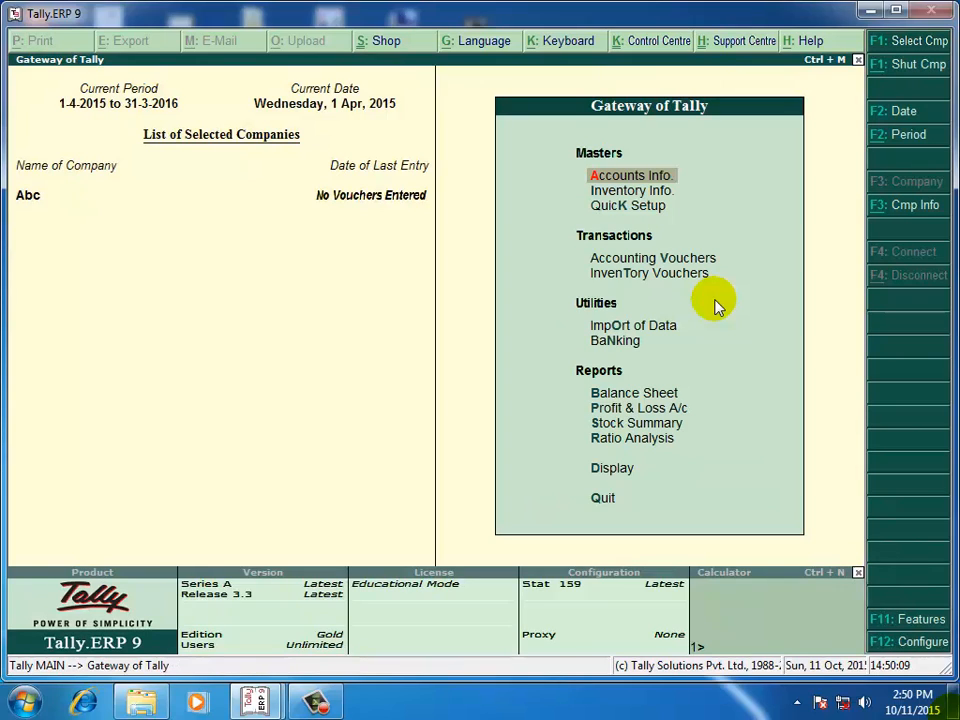
- Open the Bank of Baroda ledger for alteration under Accounts Info. and delete it
key(Down)
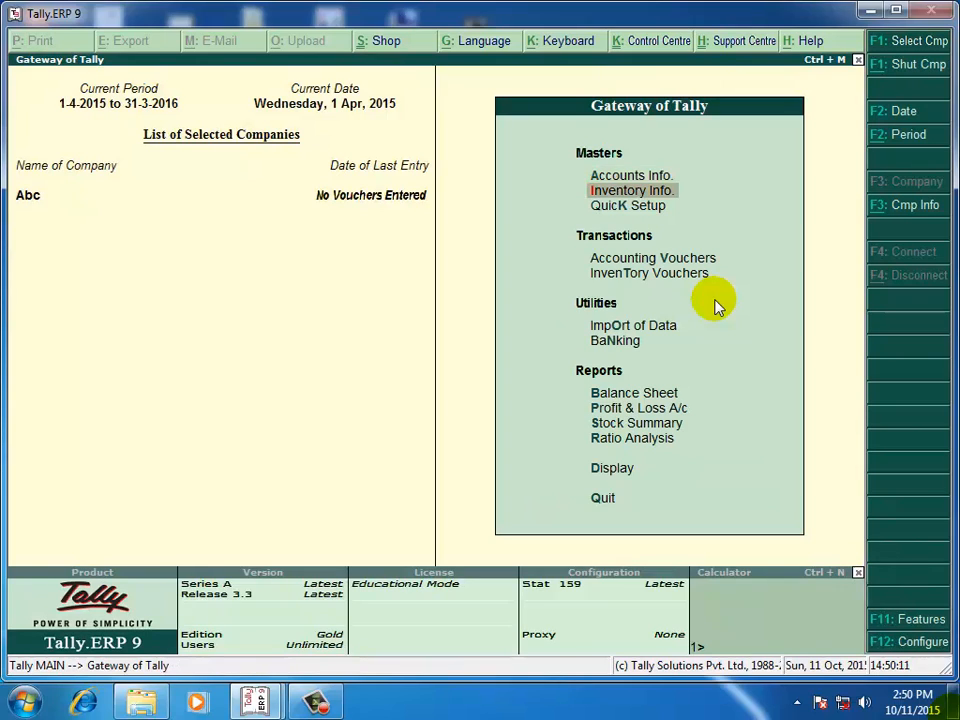
key(Up)
key(Return)
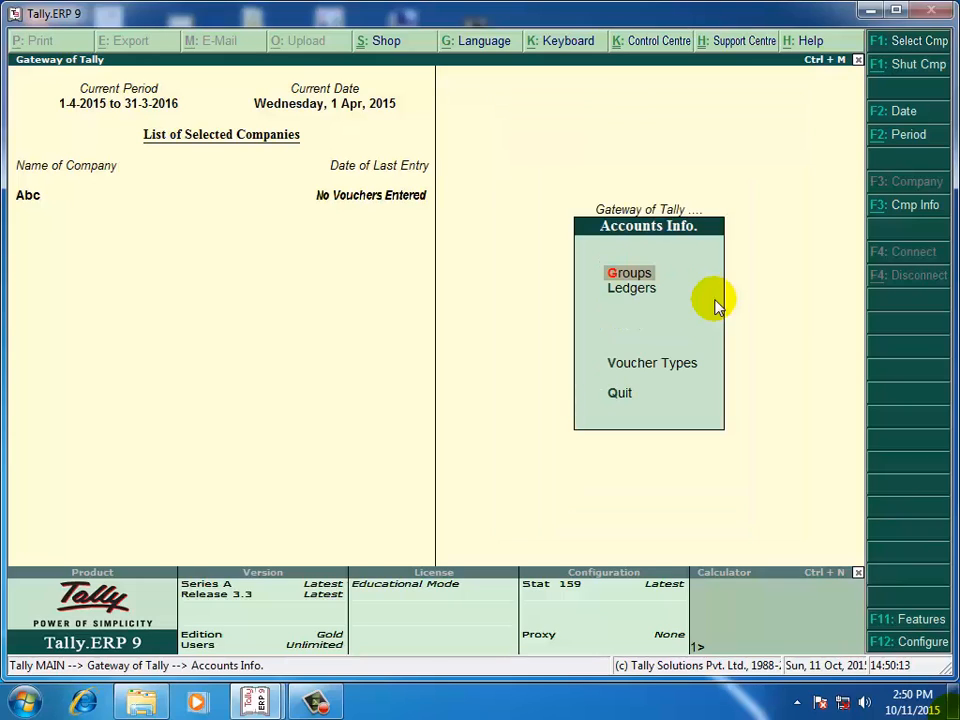
click(641, 288)
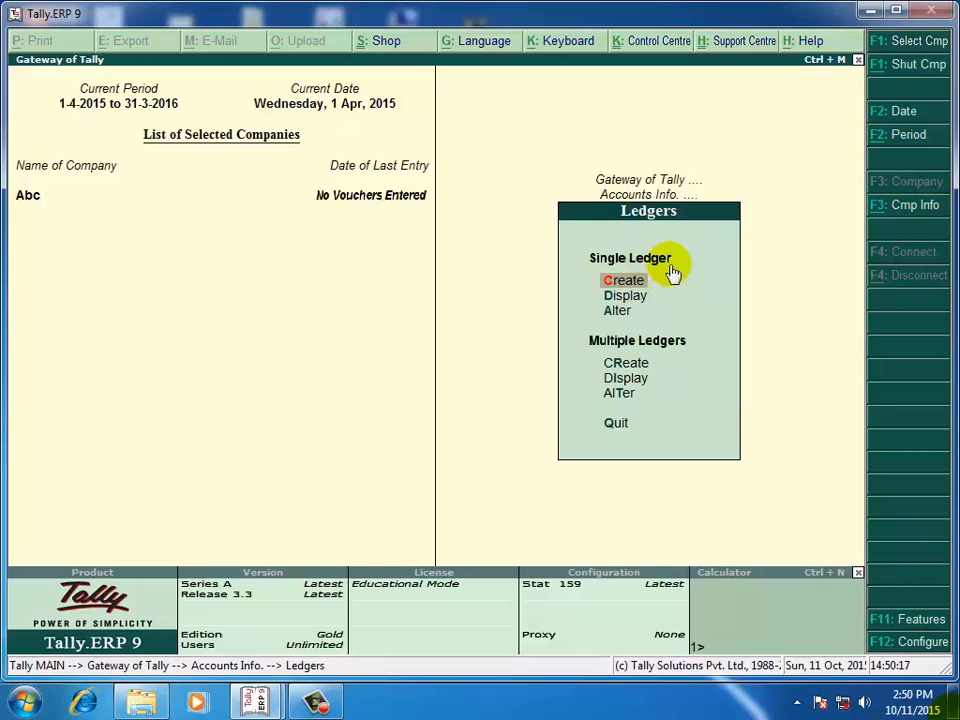
key(Down)
key(Down)
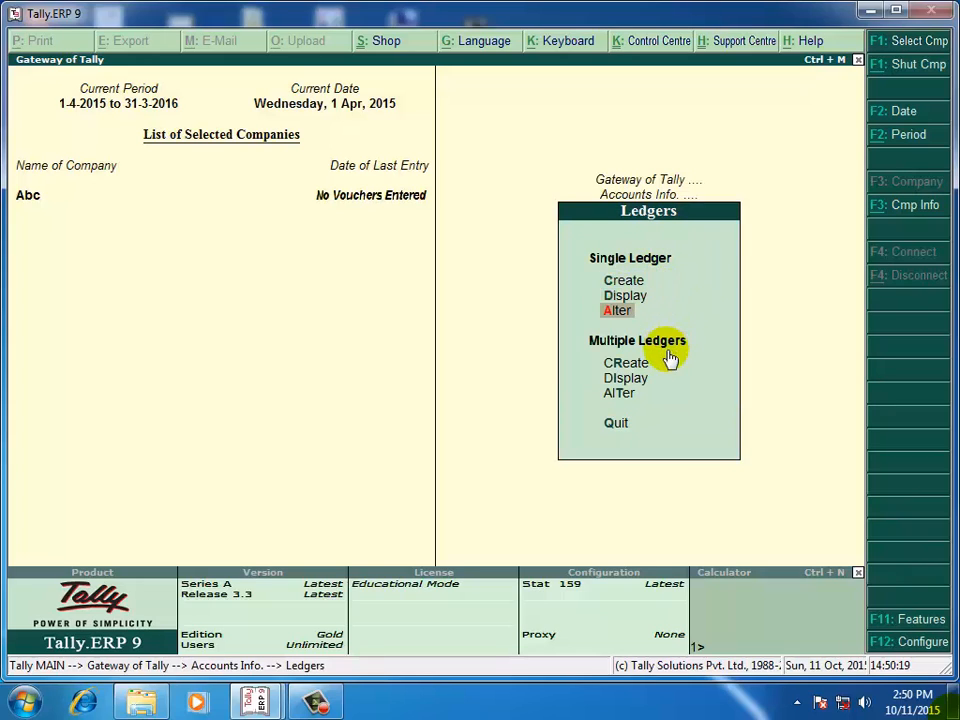
key(Return)
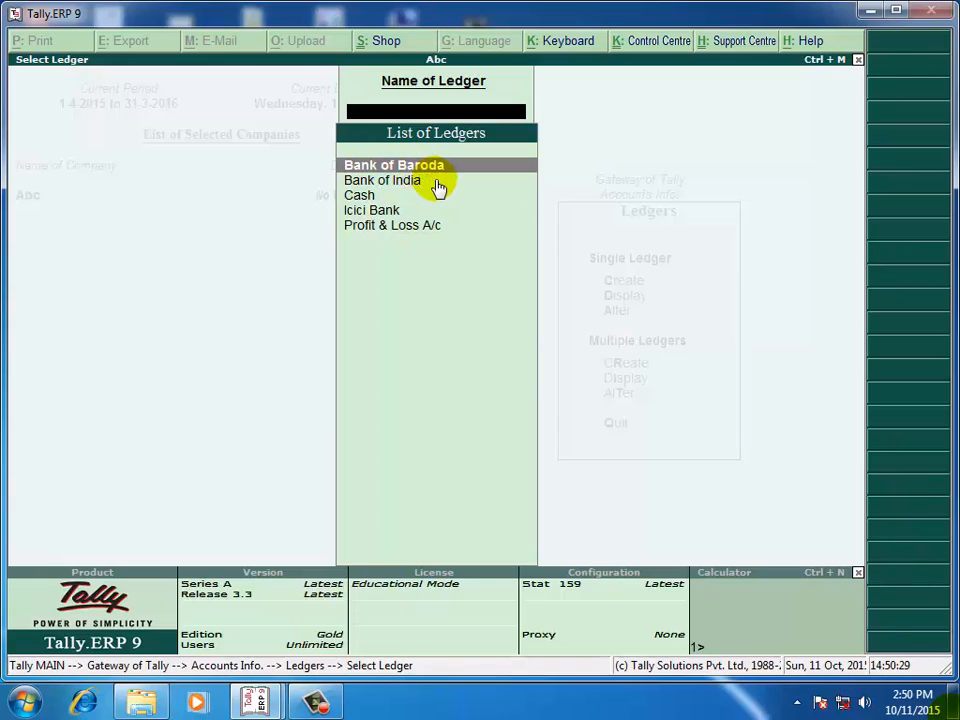
key(Return)
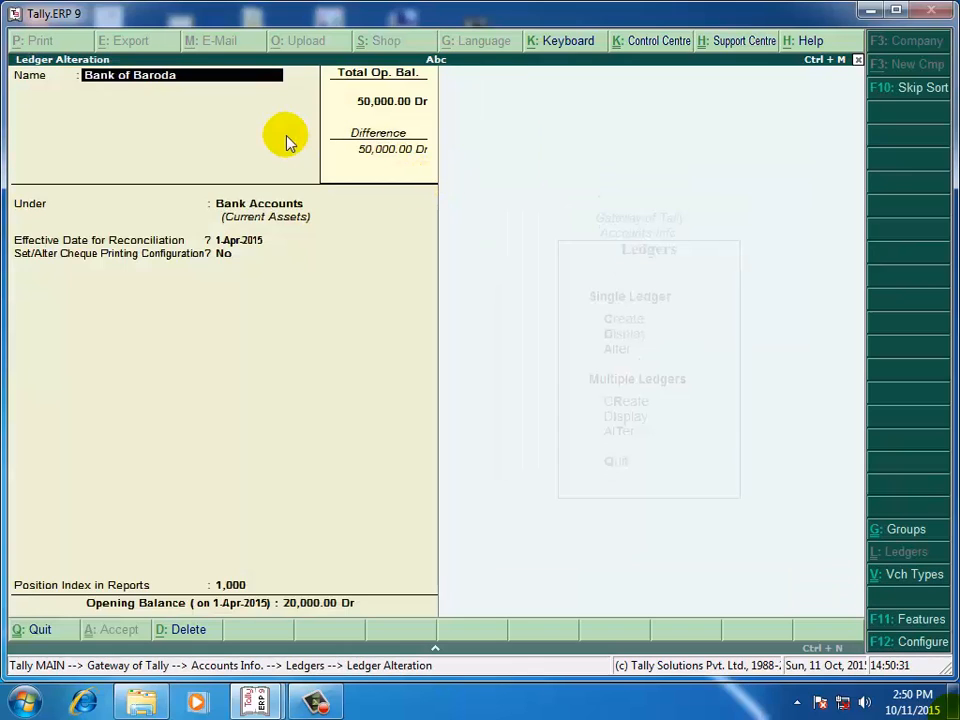
key(alt+d)
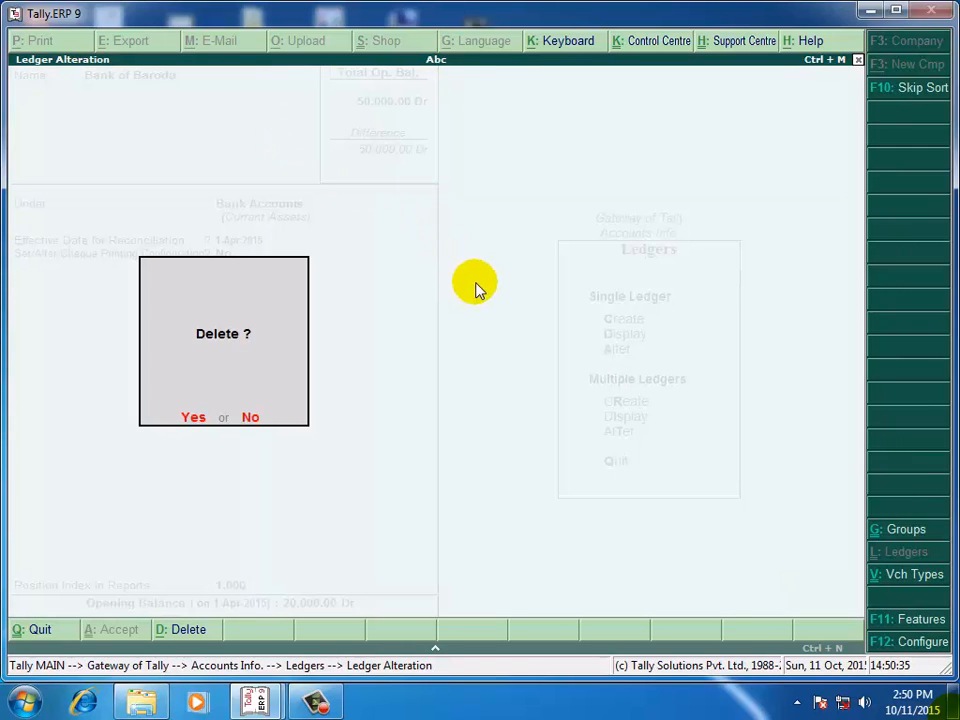
key(y)
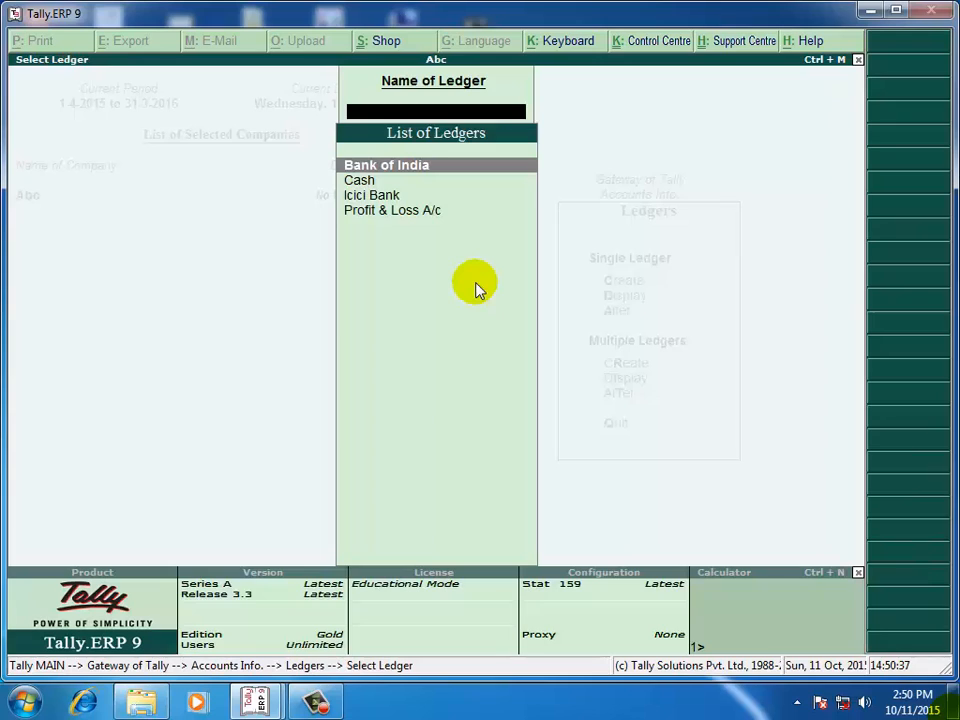
- Delete the Bank of India ledger as well, and return to the Gateway of Tally
click(394, 168)
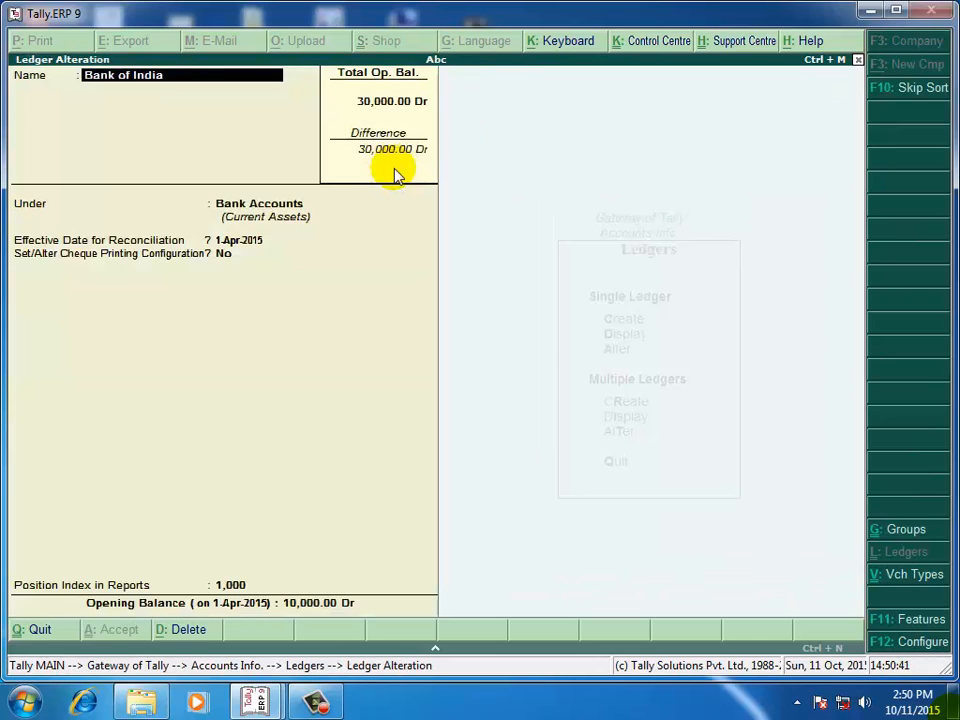
key(alt+d)
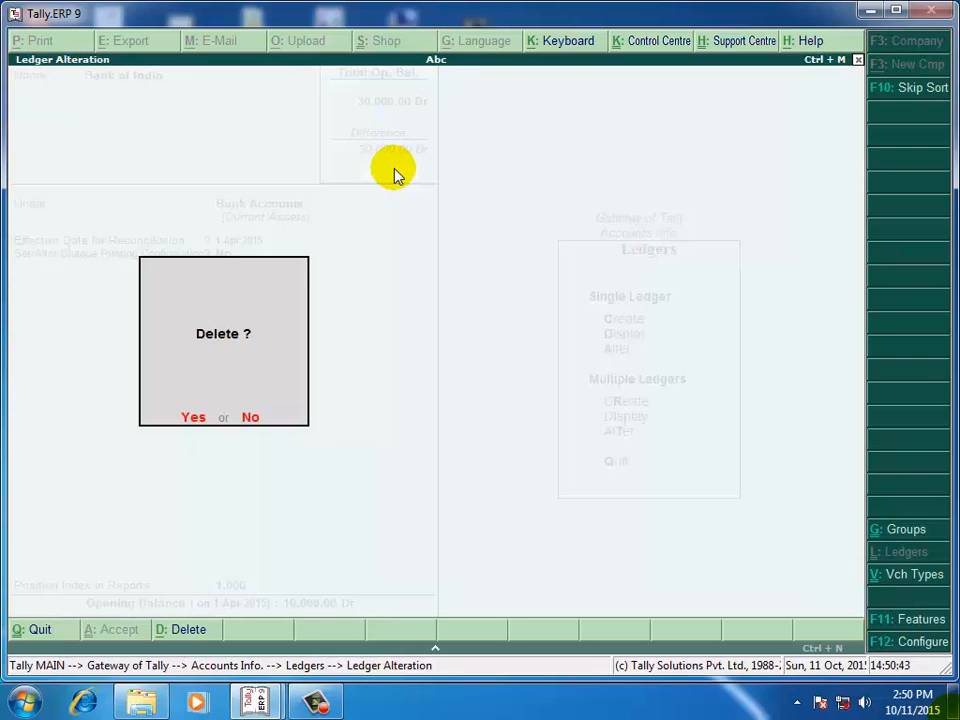
key(y)
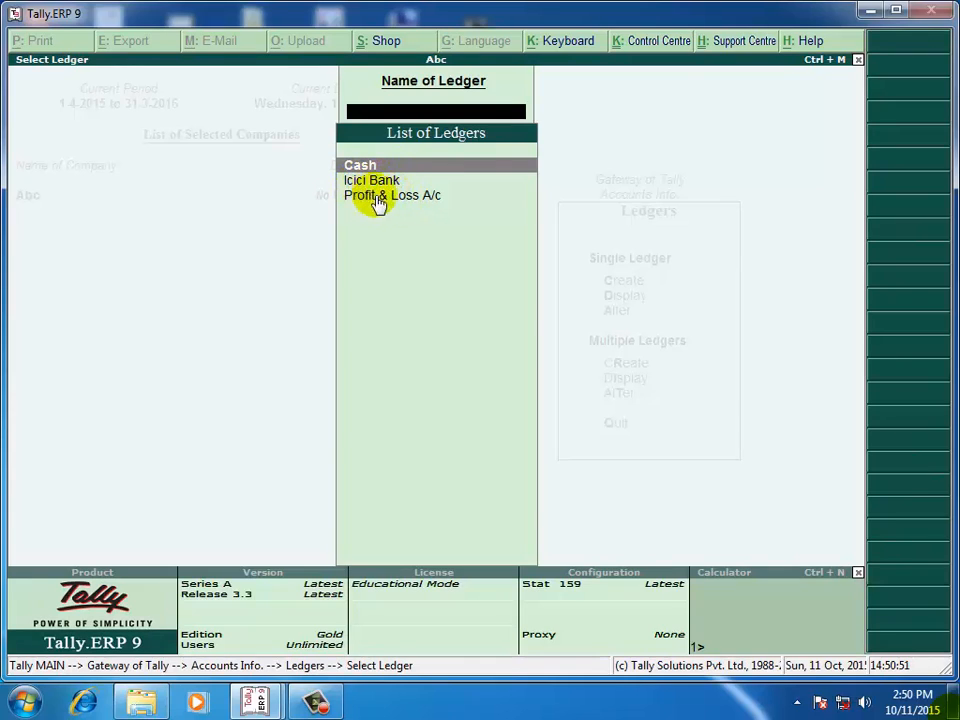
key(Escape)
key(Escape)
key(Escape)
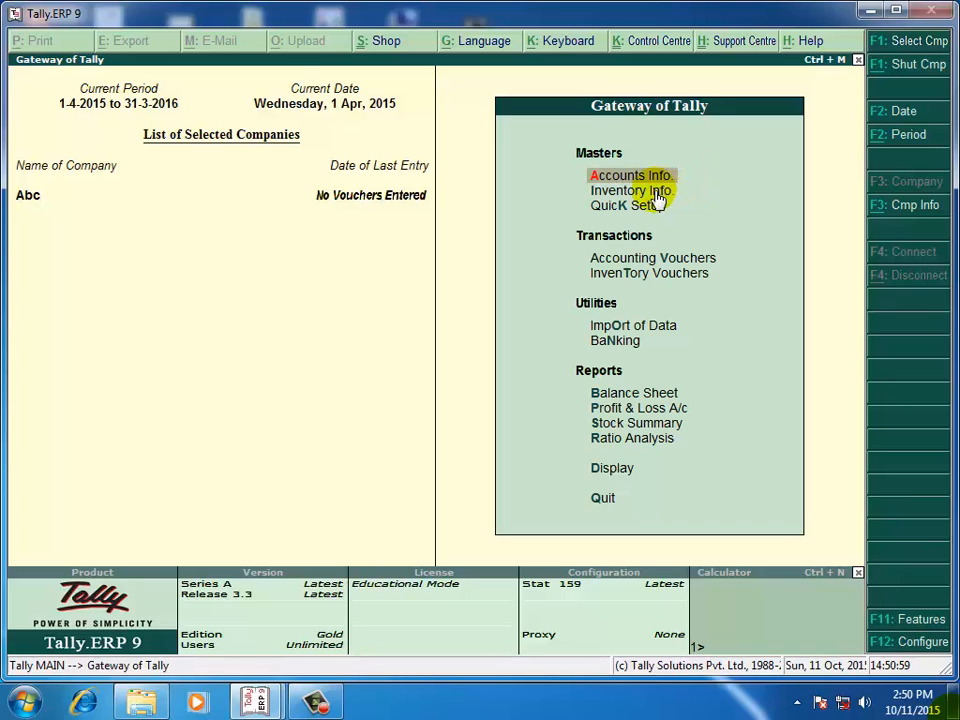
- Try to create another single ledger named Icici Bank under Accounts Info., and return to the Gateway of Tally
key(Return)
key(Down)
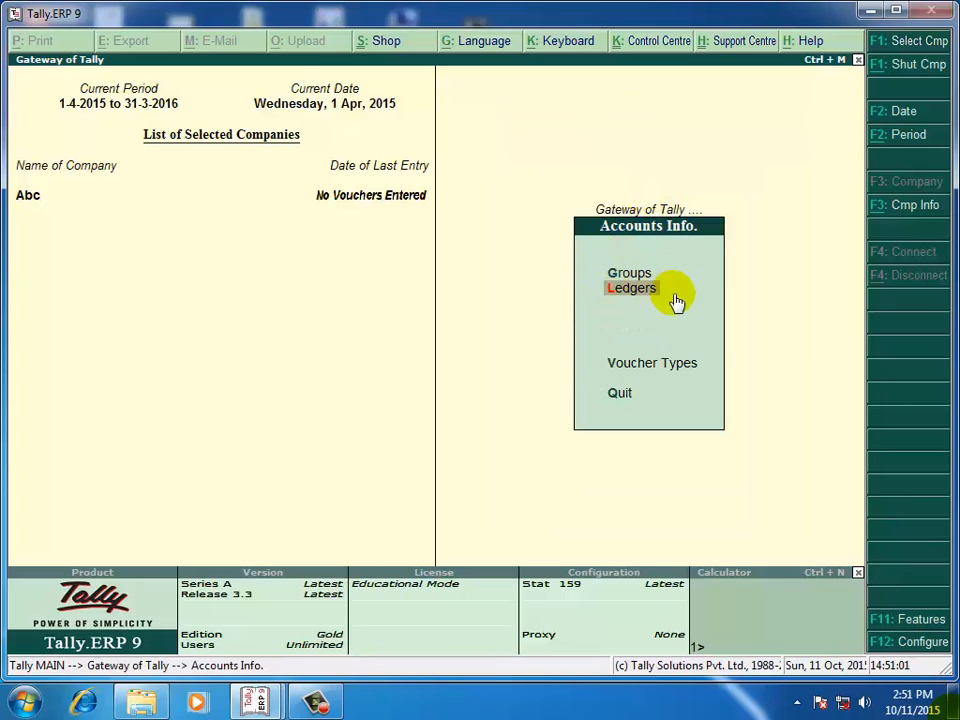
key(Return)
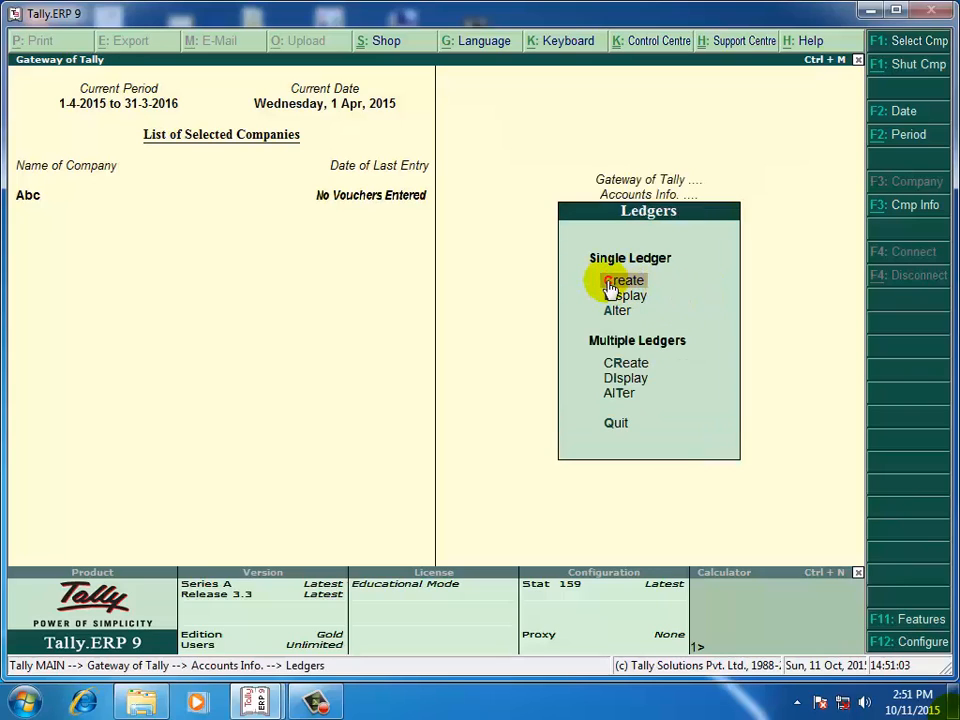
click(628, 288)
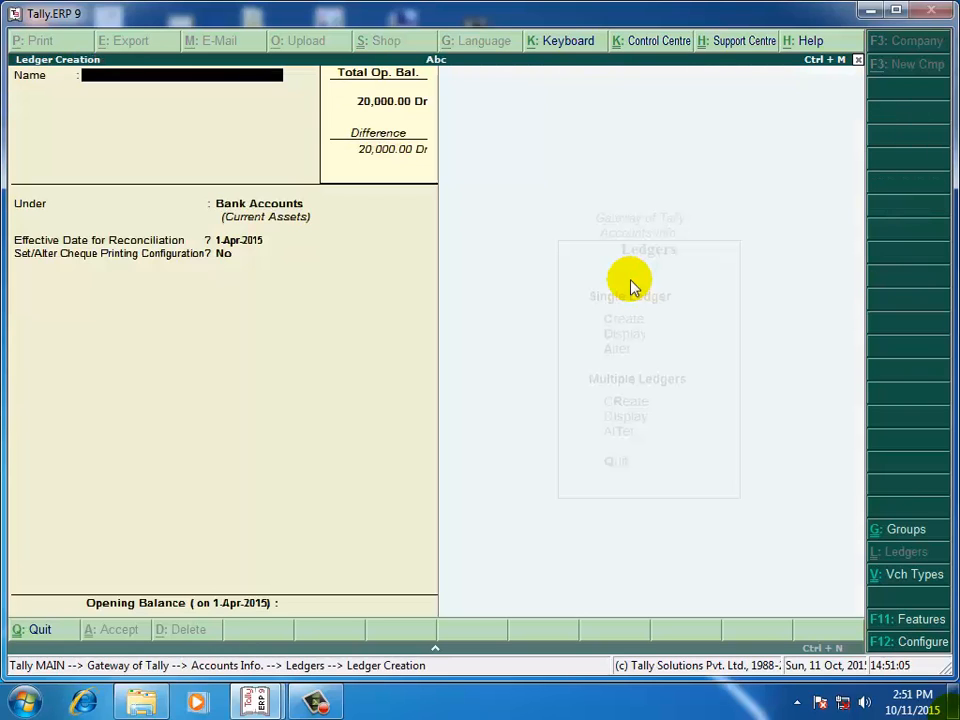
text(Icici Bank)
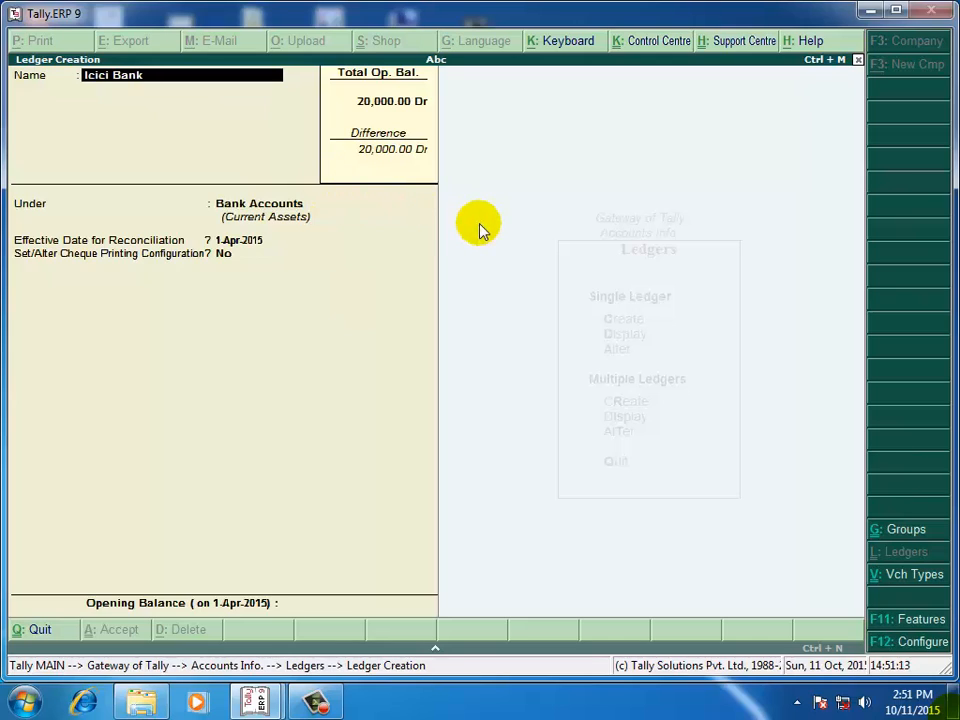
key(Return)
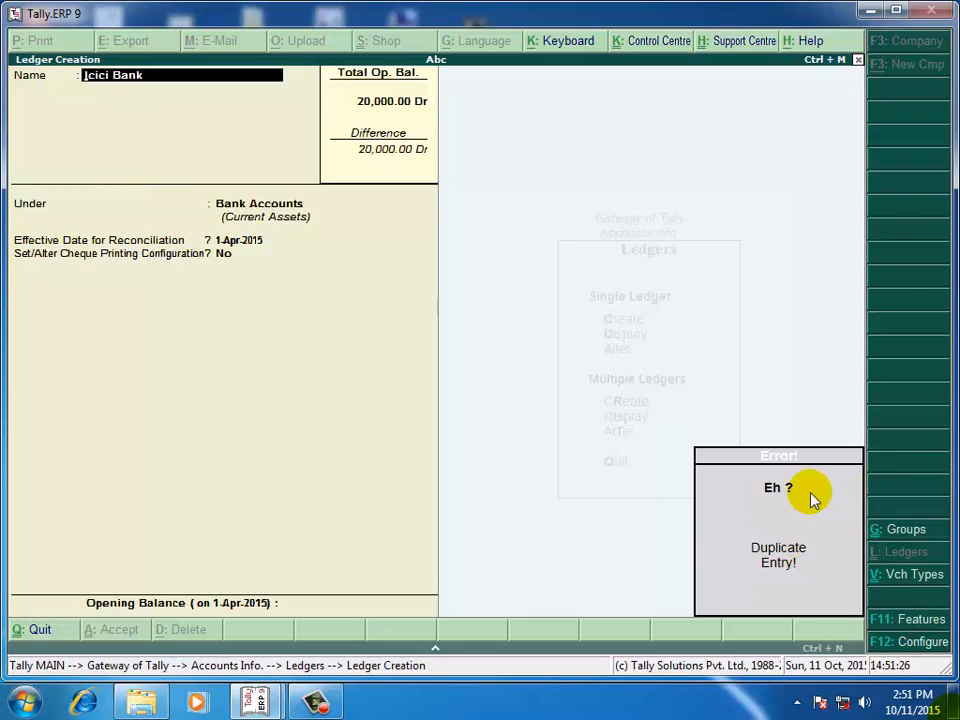
key(Escape)
key(Escape)
key(Return)
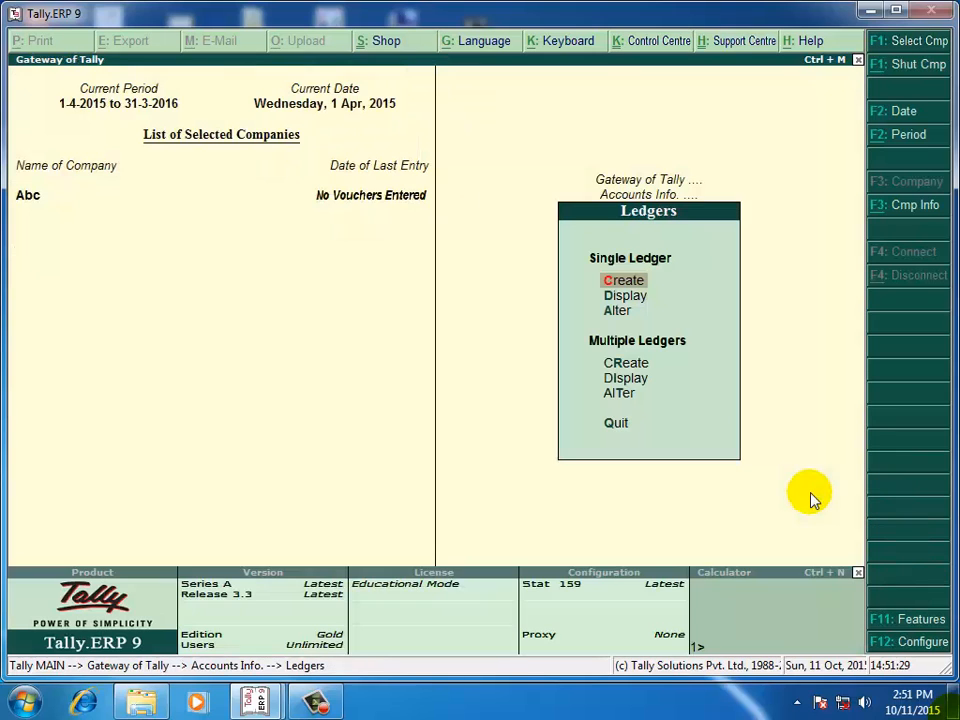
key(Escape)
key(Escape)
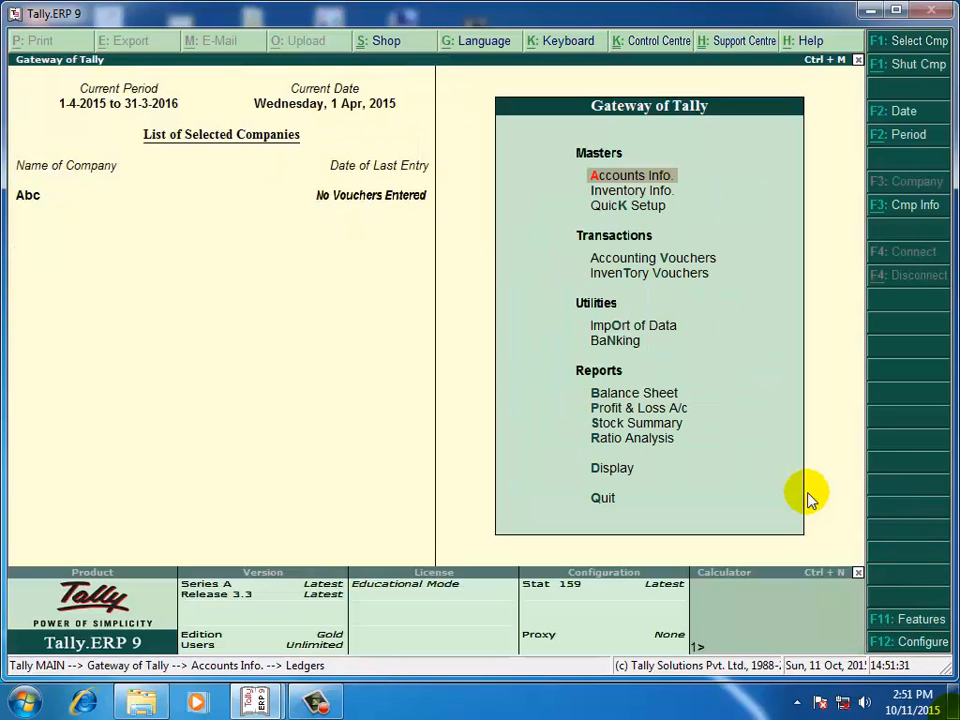
- Open the Icici Bank ledger for alteration, delete it and return to the Gateway of Tally
key(Return)
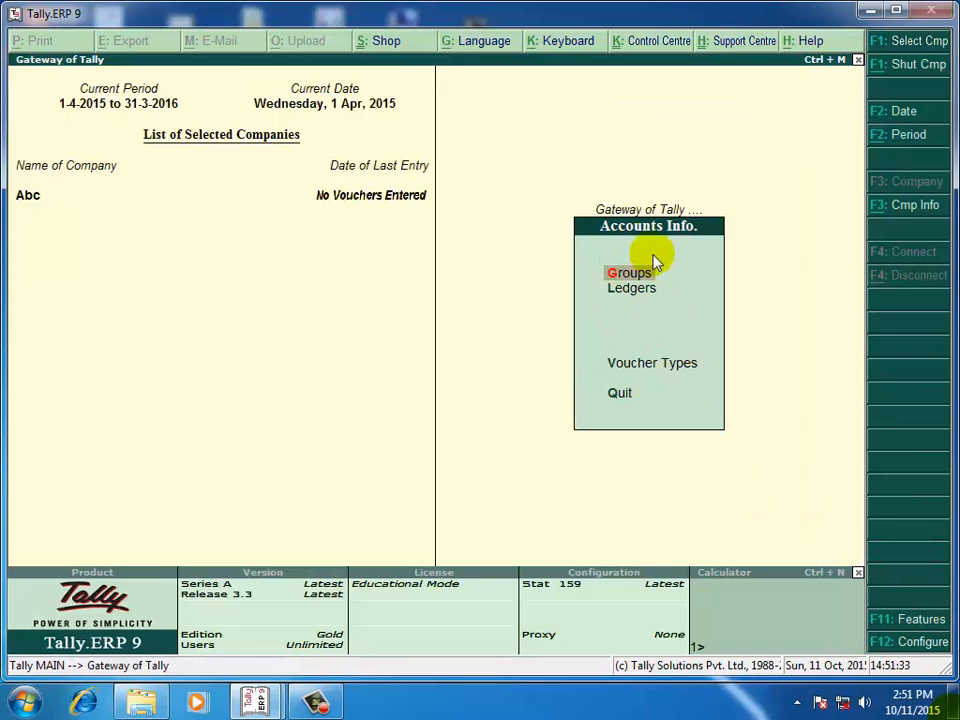
click(633, 303)
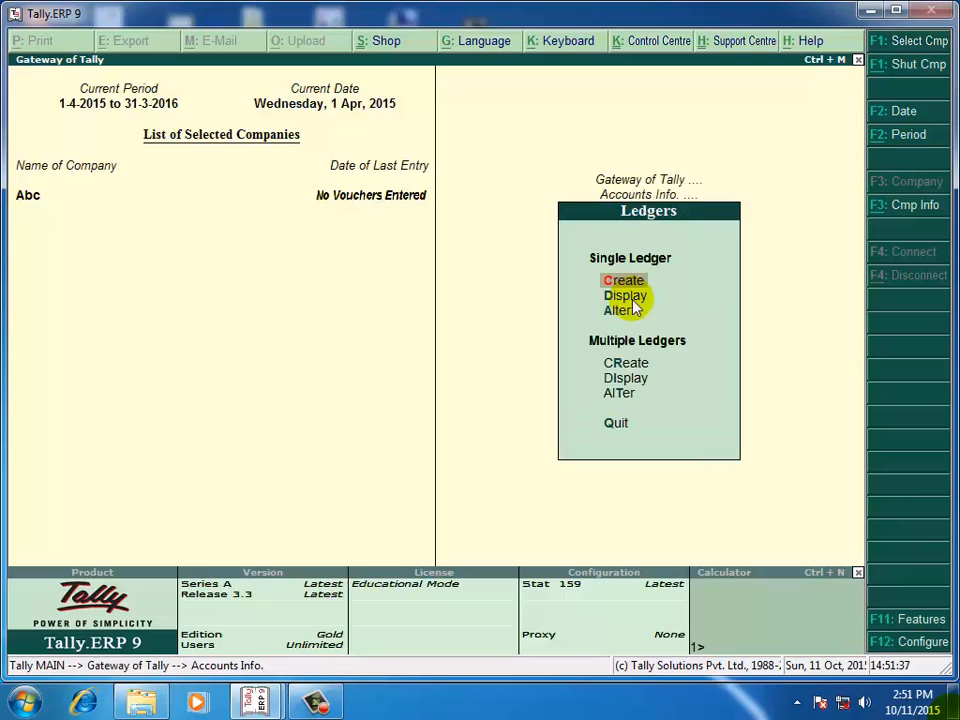
key(Down)
key(Down)
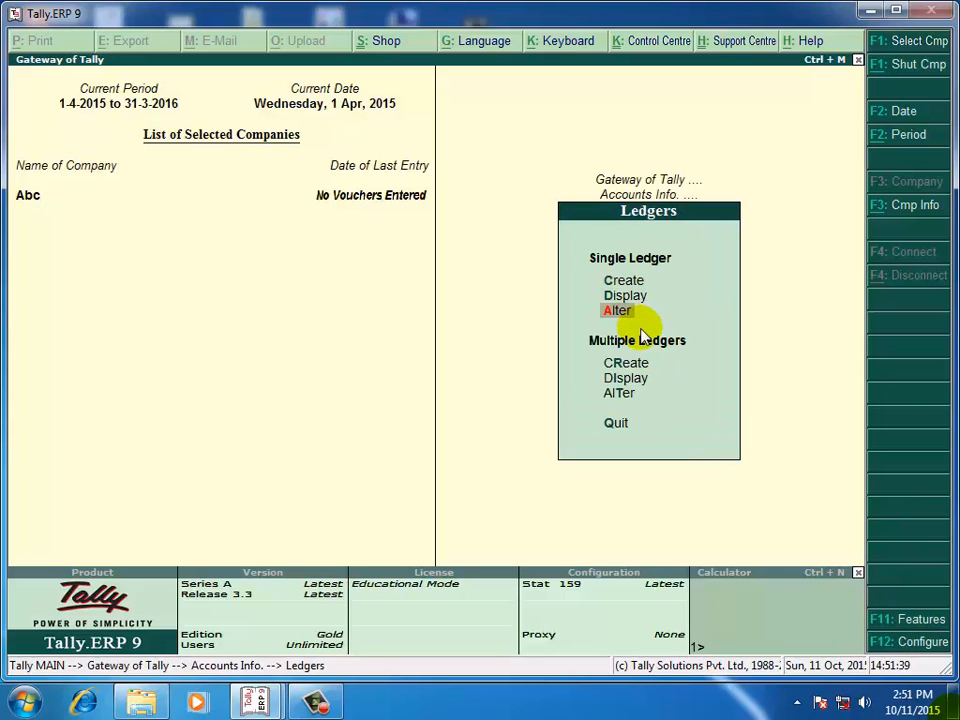
key(Return)
key(Down)
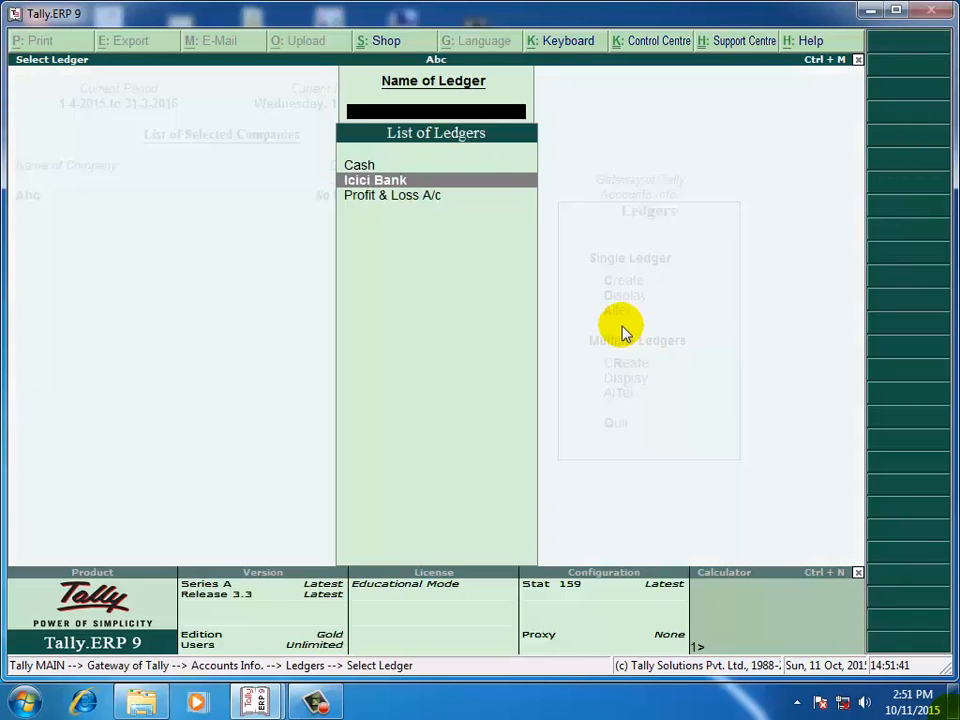
key(Return)
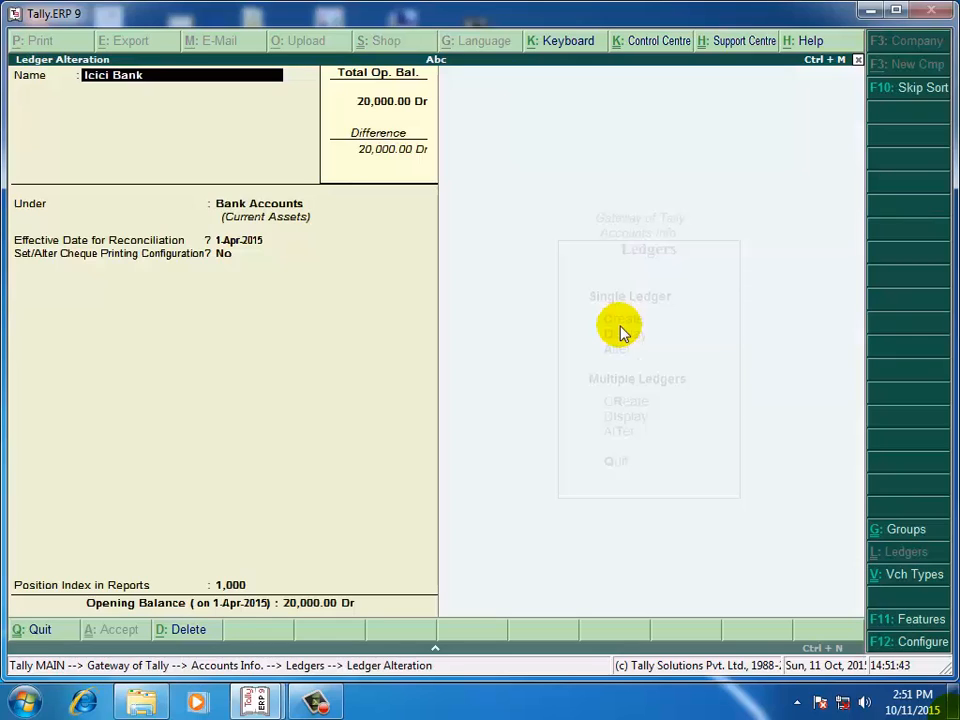
key(alt+d)
key(y)
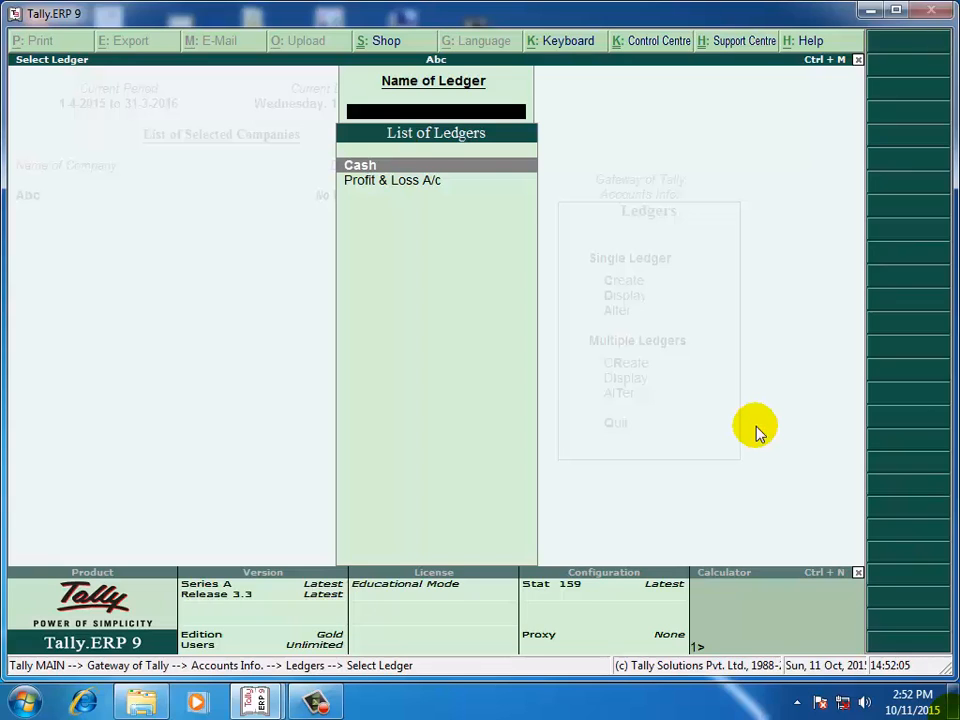
key(Escape)
key(Escape)
key(Escape)
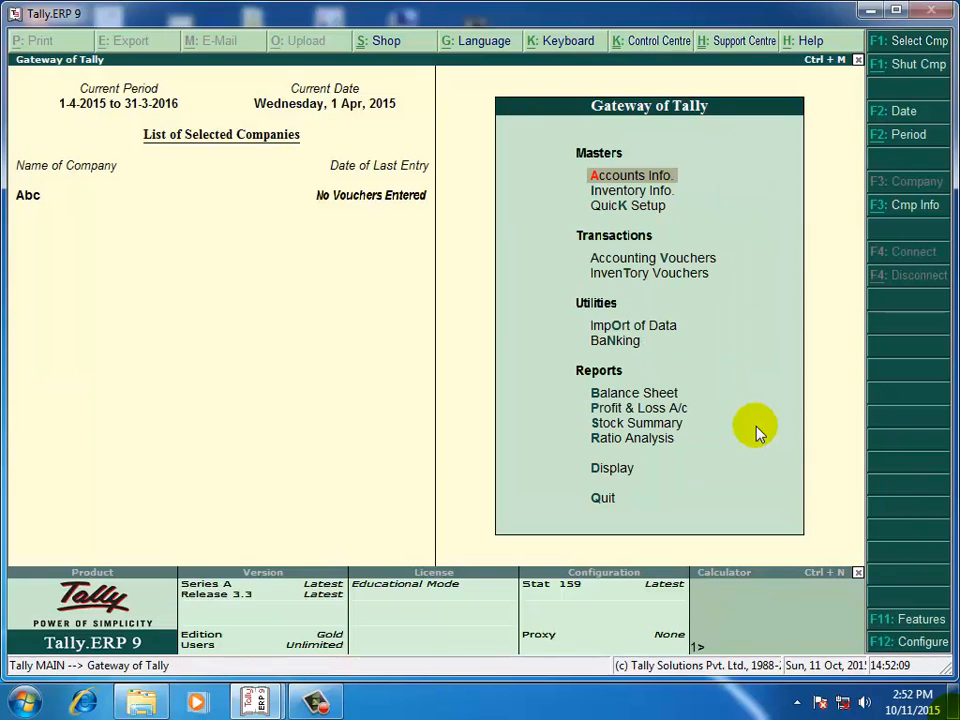
- Start creating multiple ledgers under Accounts Info. and choose Bank Accounts as their group
key(Down)
key(Up)
key(Return)
key(Down)
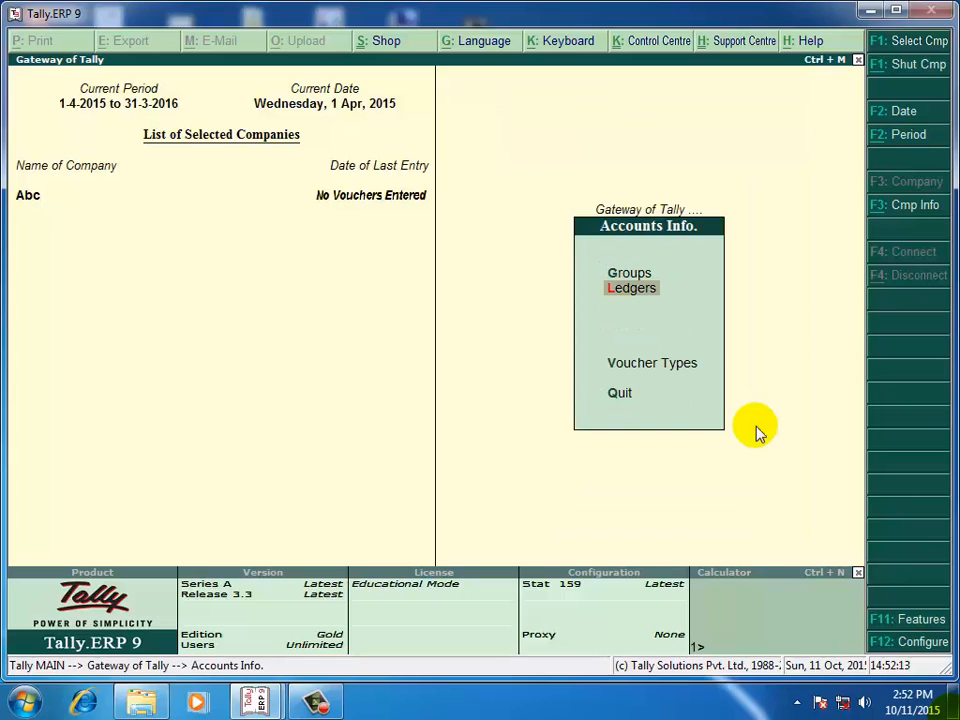
key(Return)
key(Down)
key(Down)
key(Down)
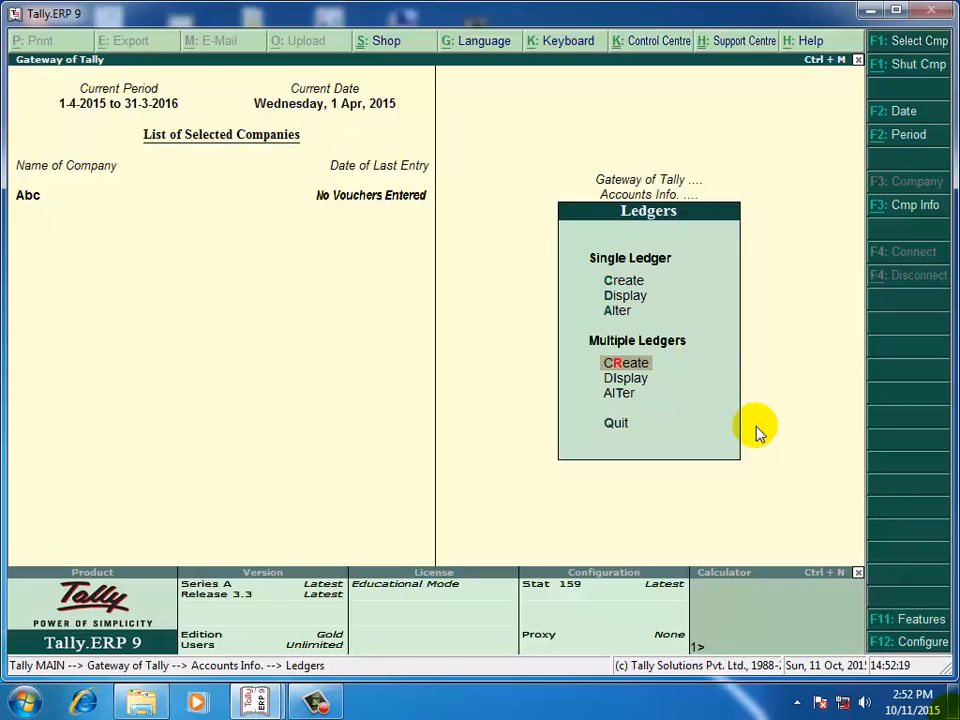
key(Return)
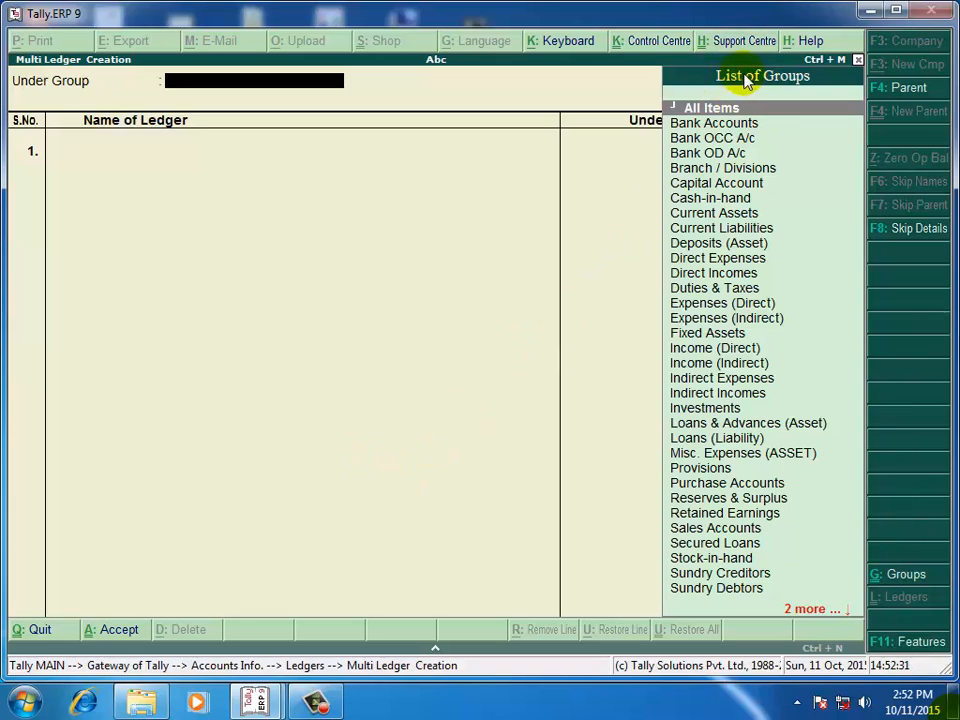
key(Down)
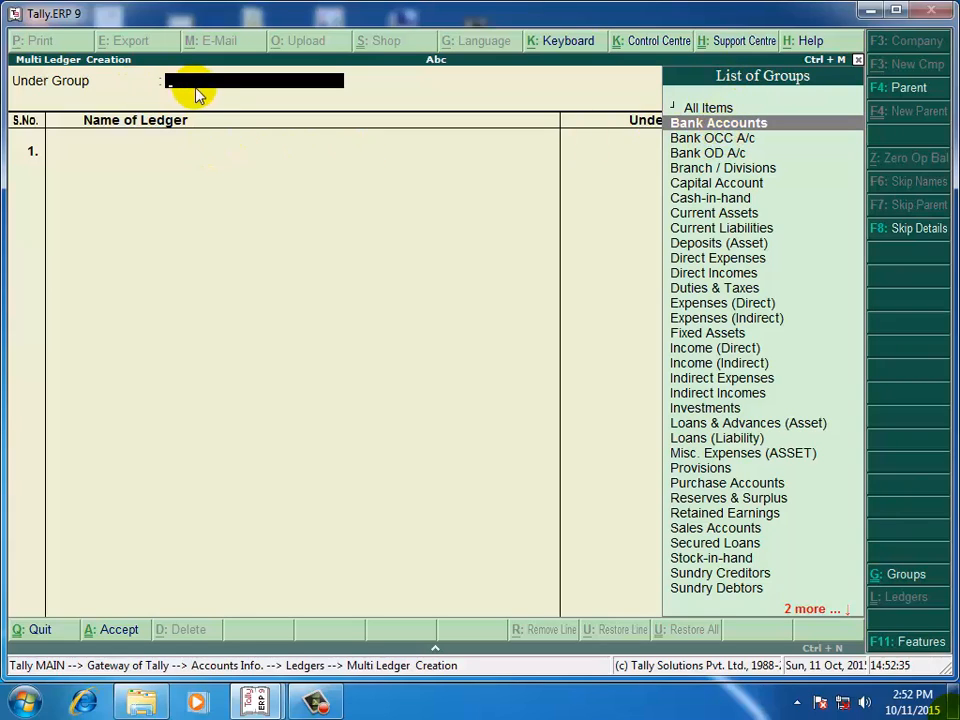
key(Return)
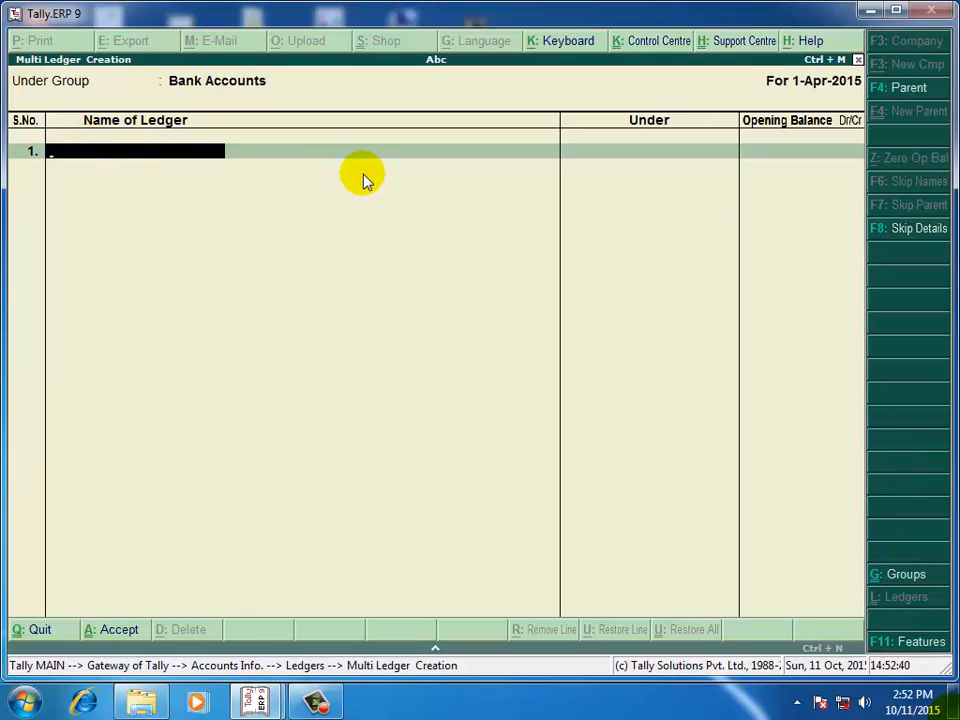
- Enter Bank of India as the first ledger with an opening balance of 10000 Dr
text(Bank of India)
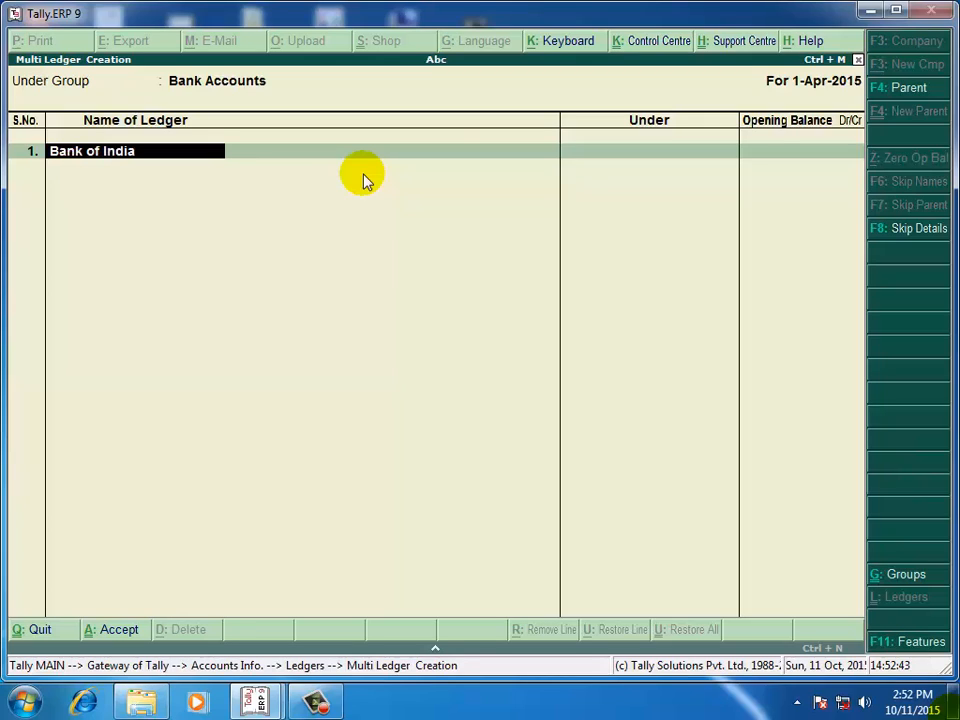
key(Return)
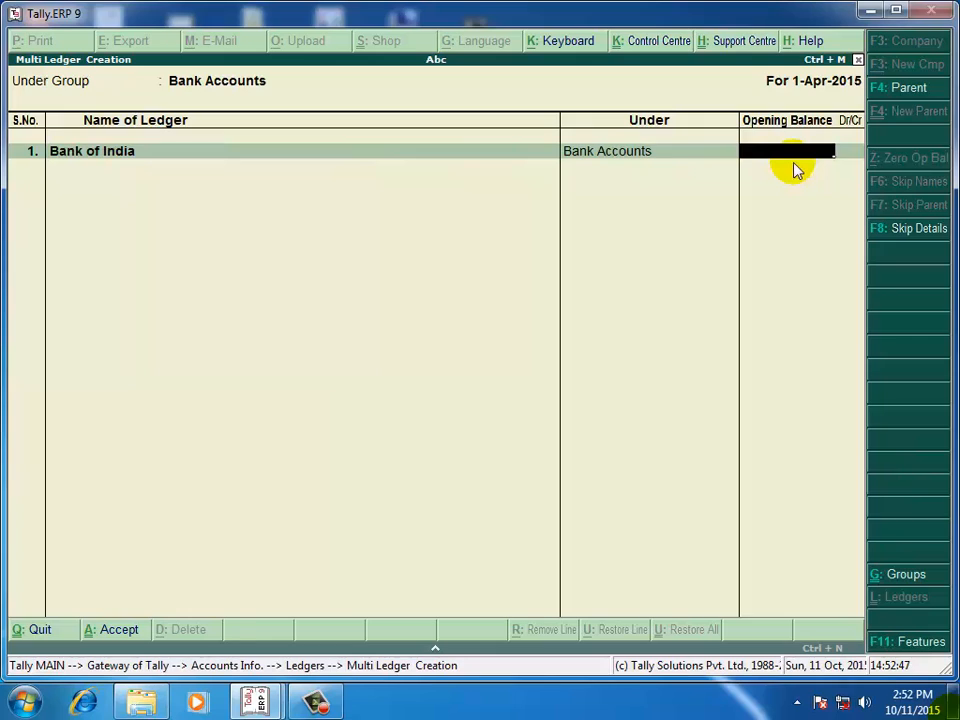
text(10000)
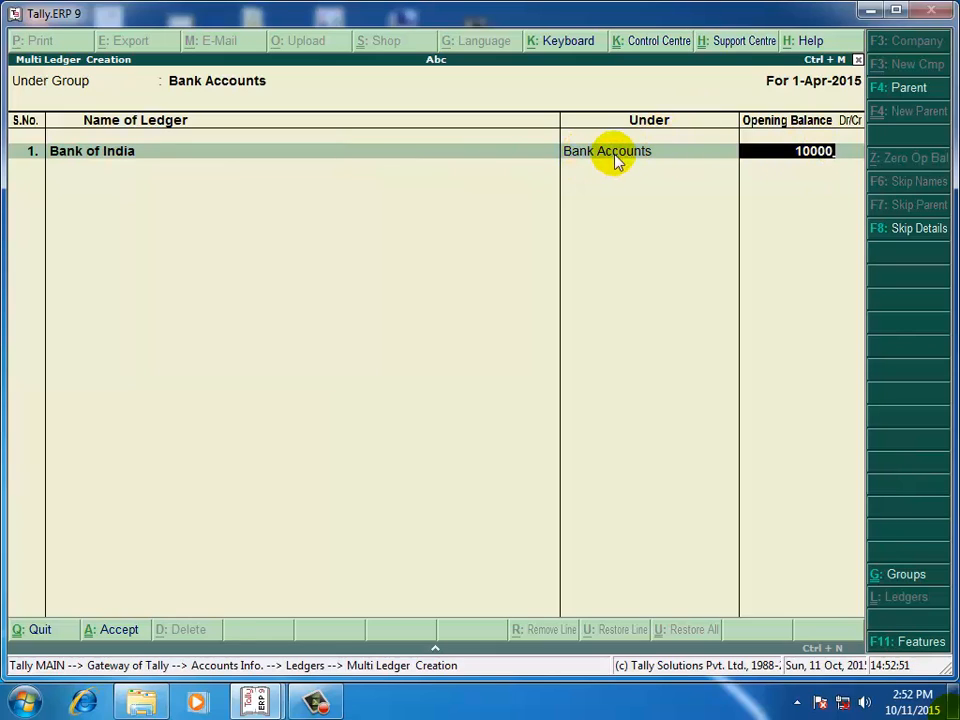
key(Return)
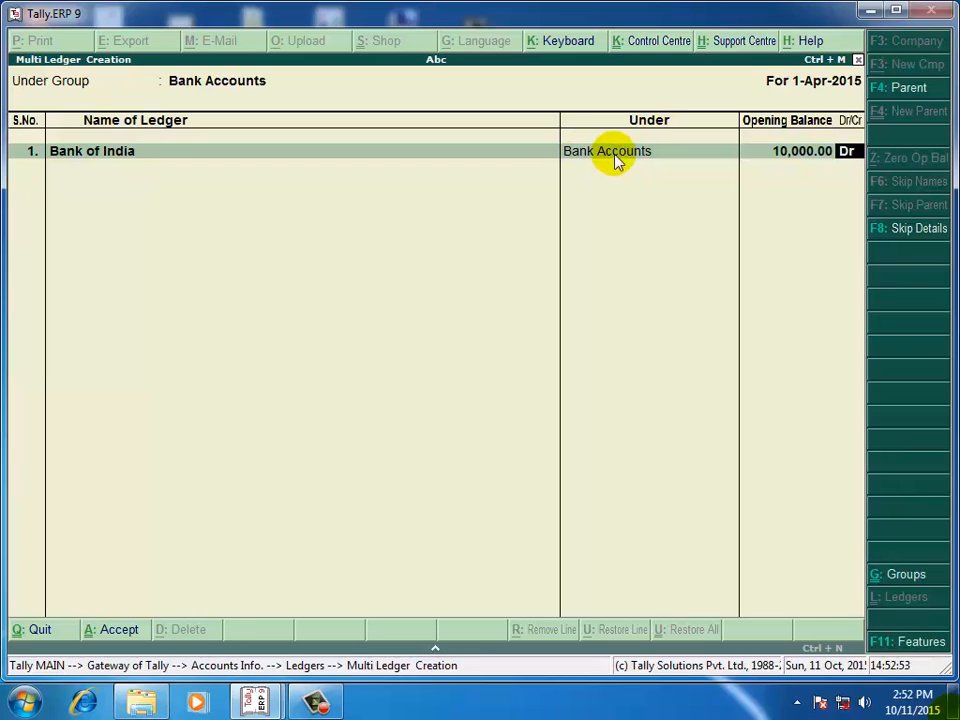
key(Return)
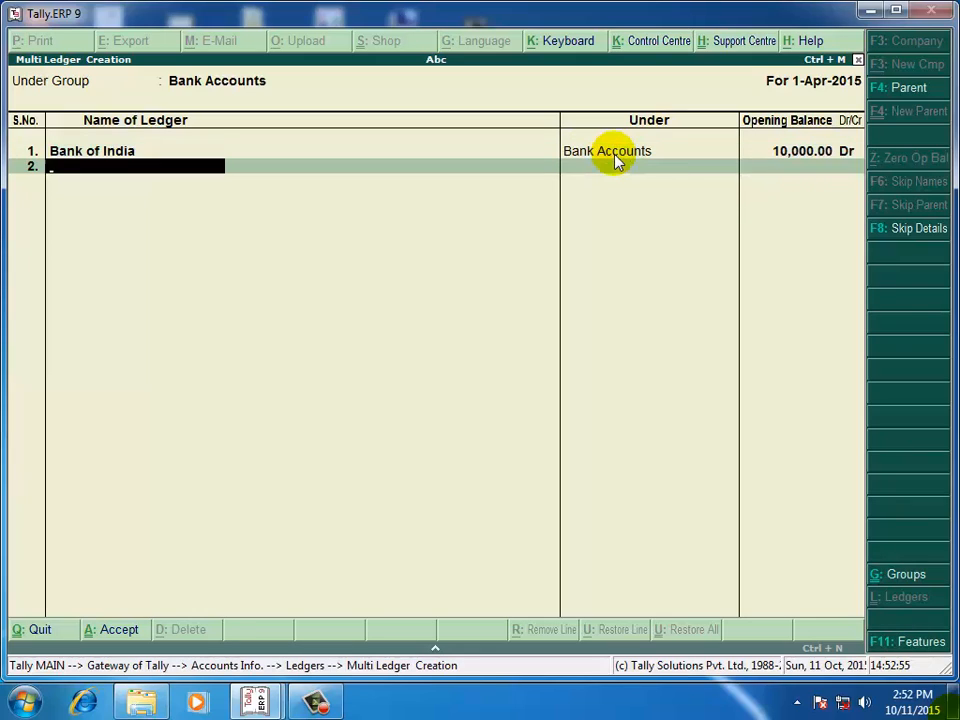
- Enter Bank of Baroda as the second ledger with an opening balance of 20000 Dr
text(Bank of Baroda)
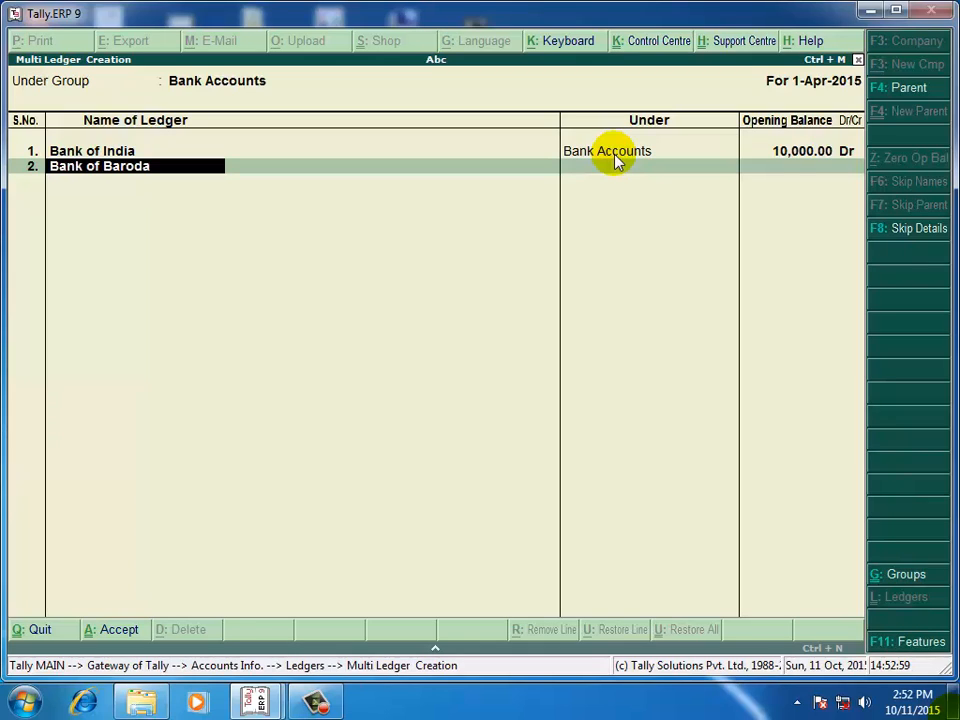
key(Return)
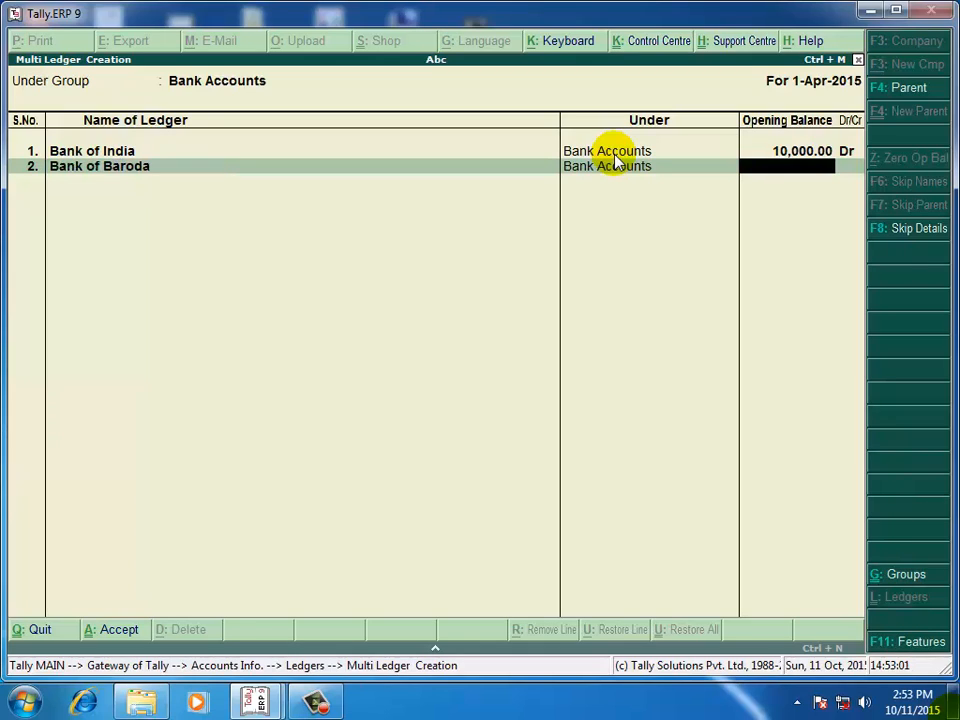
text(20000)
key(Return)
key(Return)
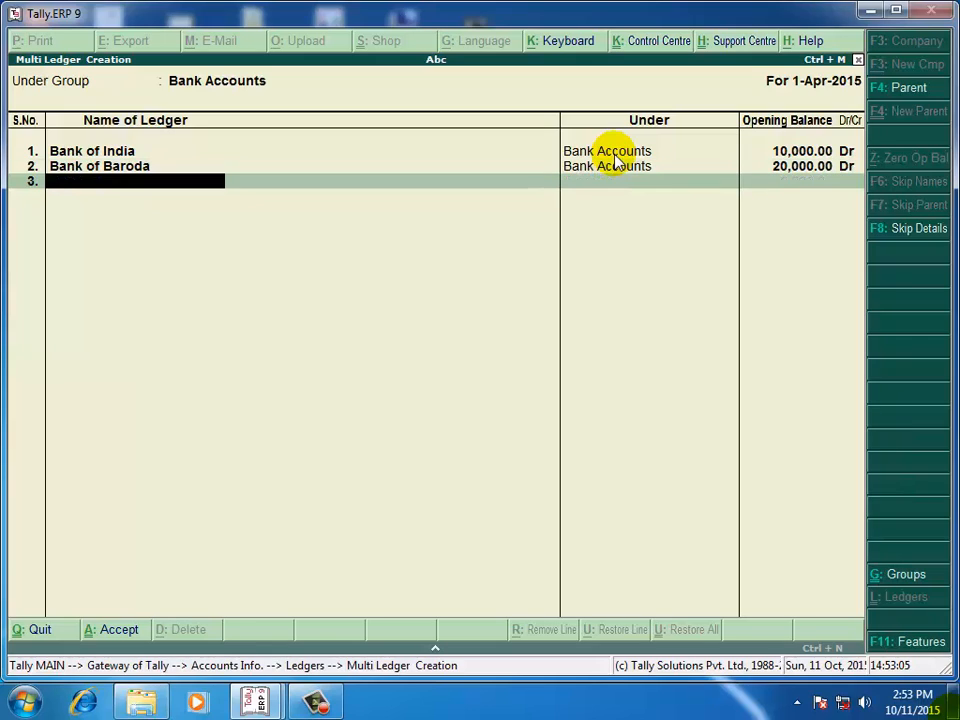
- Add Icici Bank as the third ledger with a 20000 Dr opening balance, and save the list of ledgers
text(Icici Bank)
key(Return)
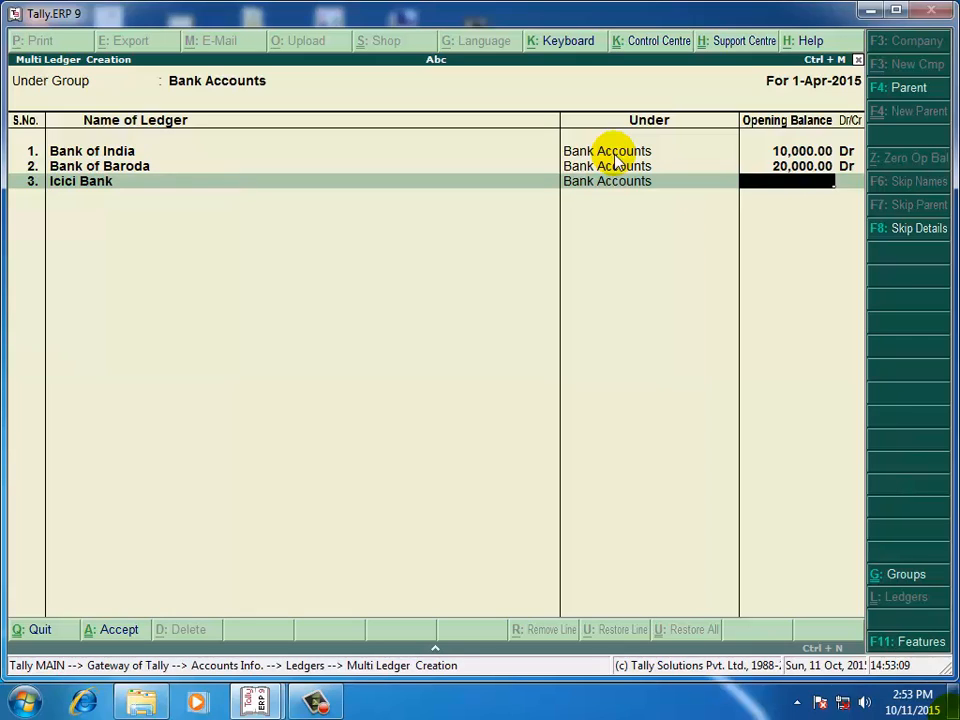
text(20000)
key(Return)
key(Return)
key(Return)
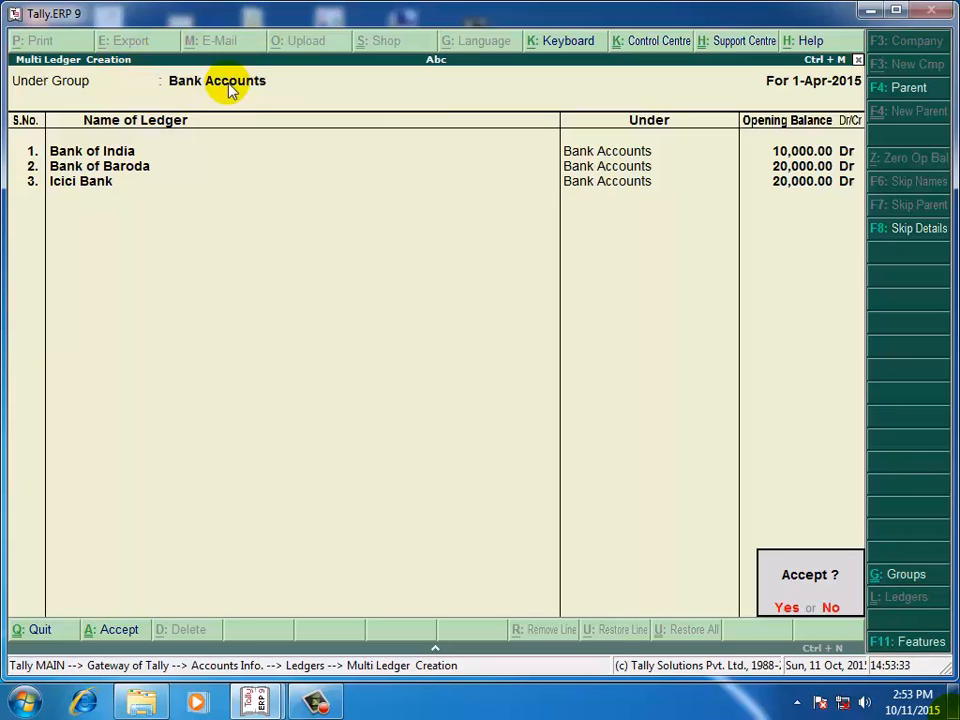
key(y)
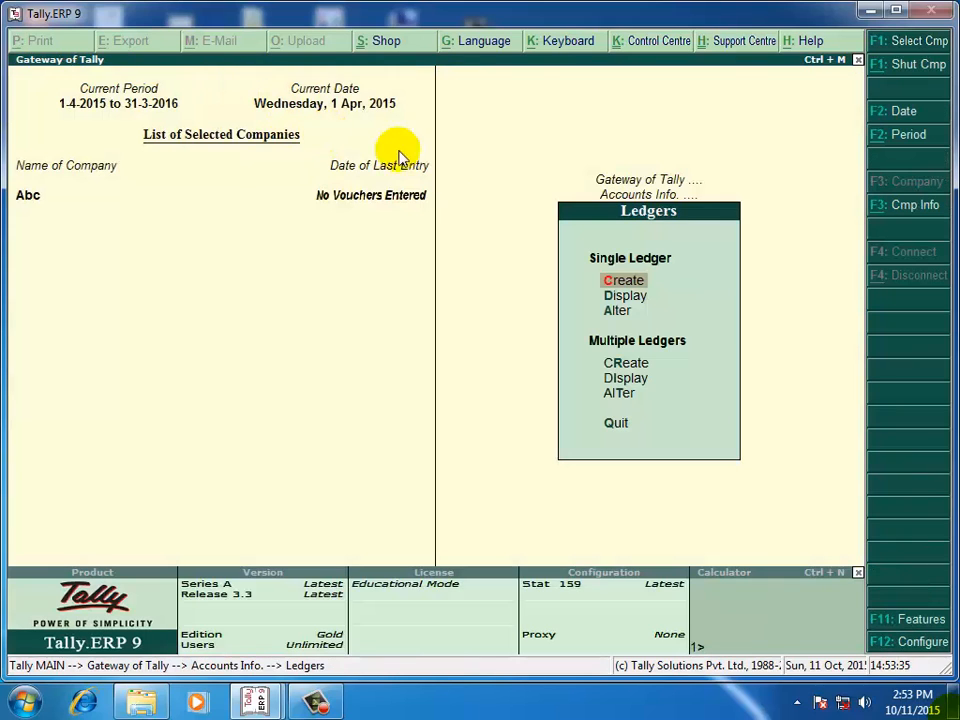
key(Escape)
key(Escape)
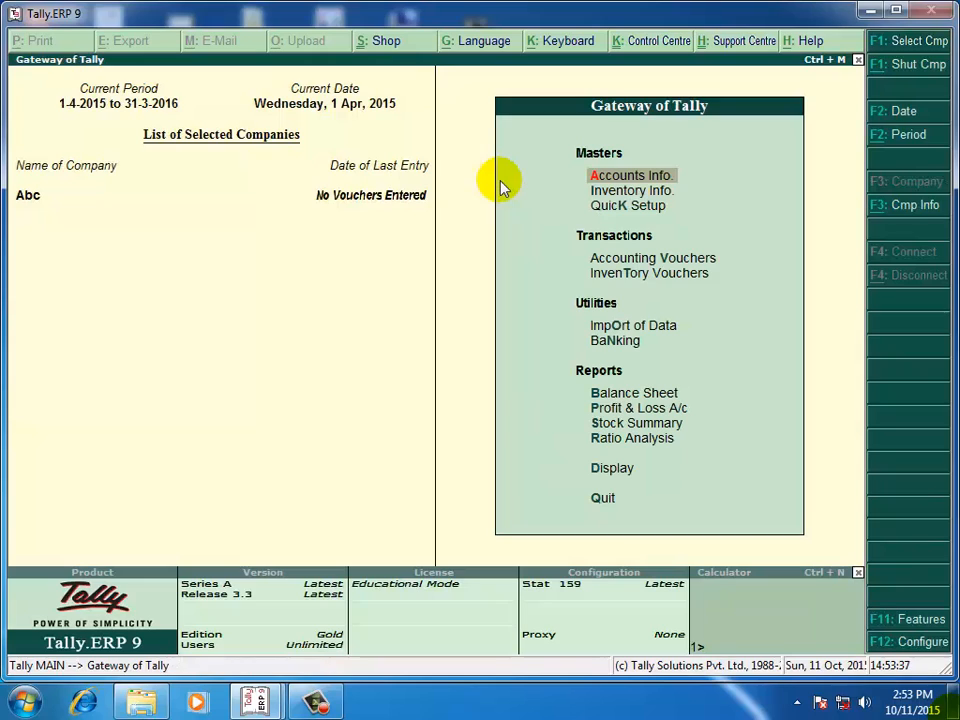
- Open the Bank of Baroda ledger through single ledger alteration, delete it and return to the Gateway of Tally
key(Return)
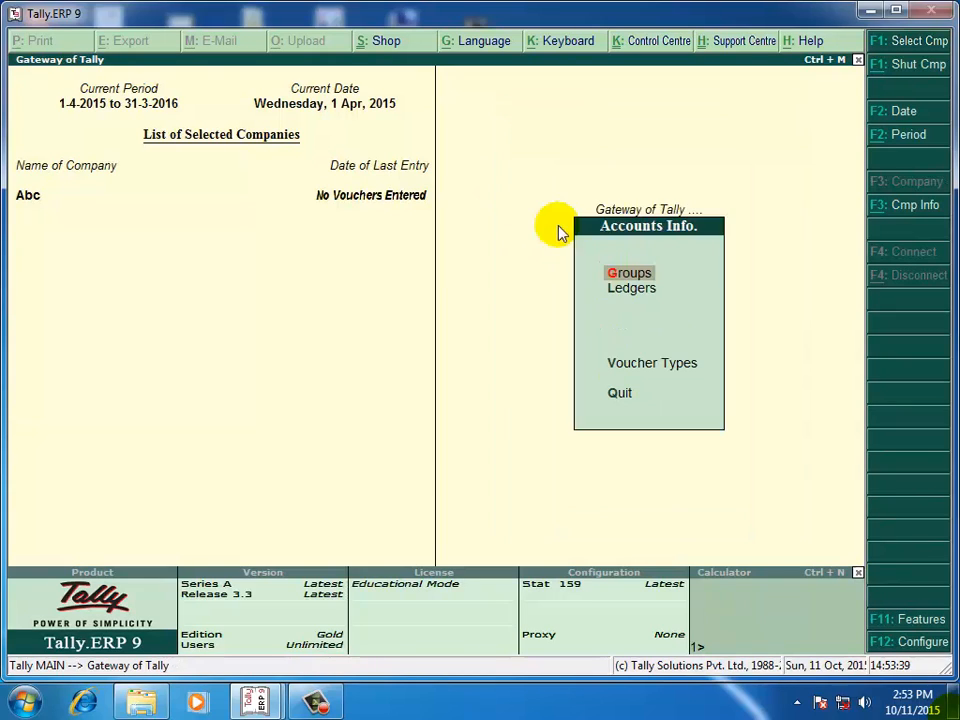
key(Down)
key(Return)
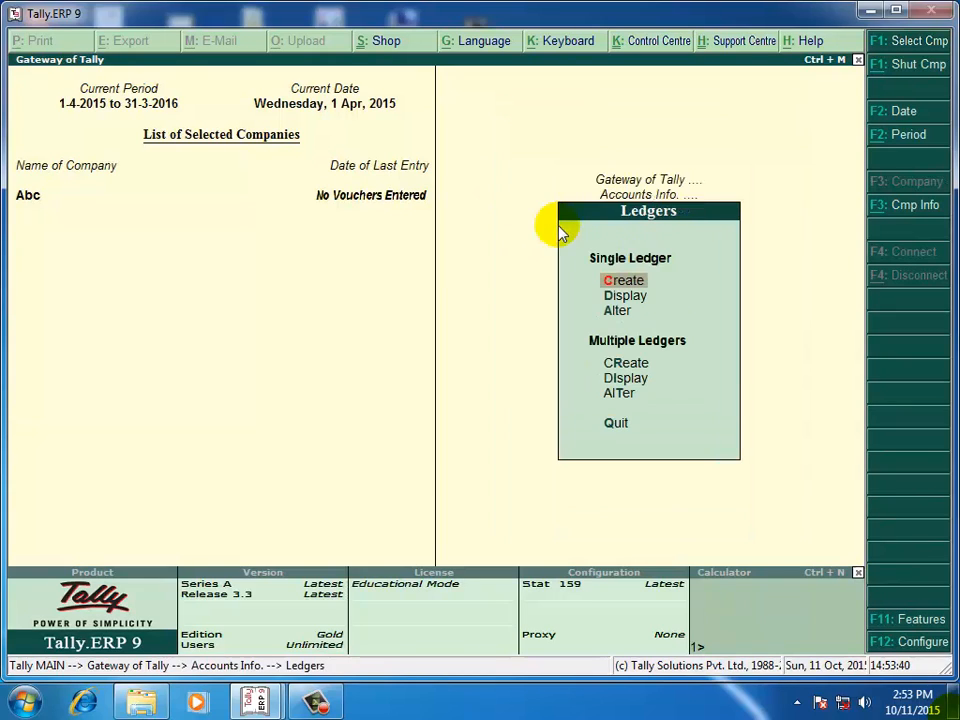
click(617, 314)
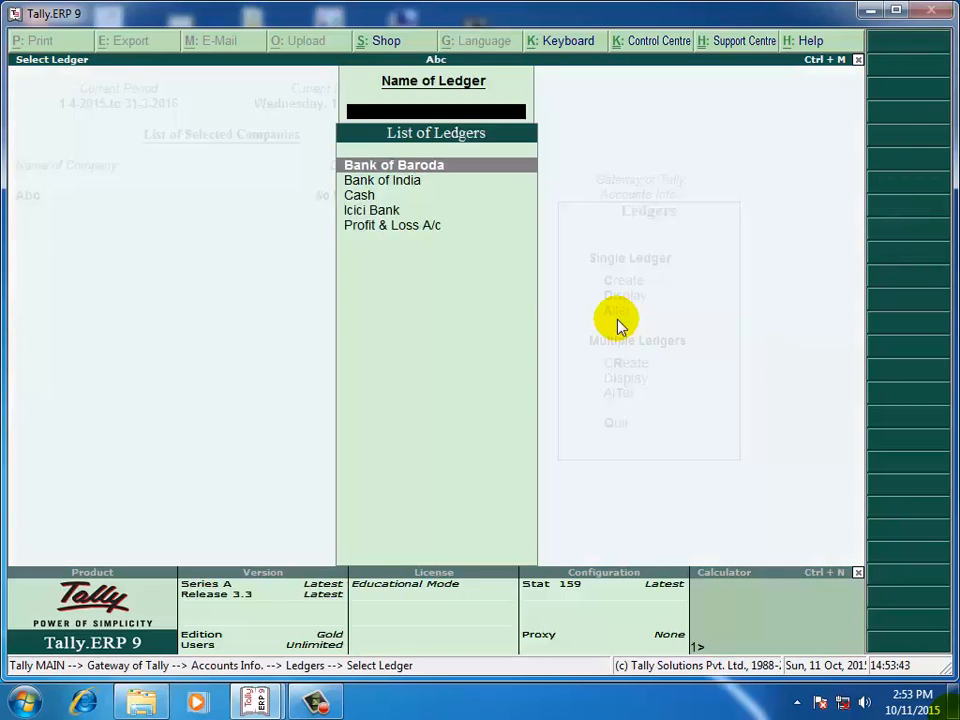
key(Return)
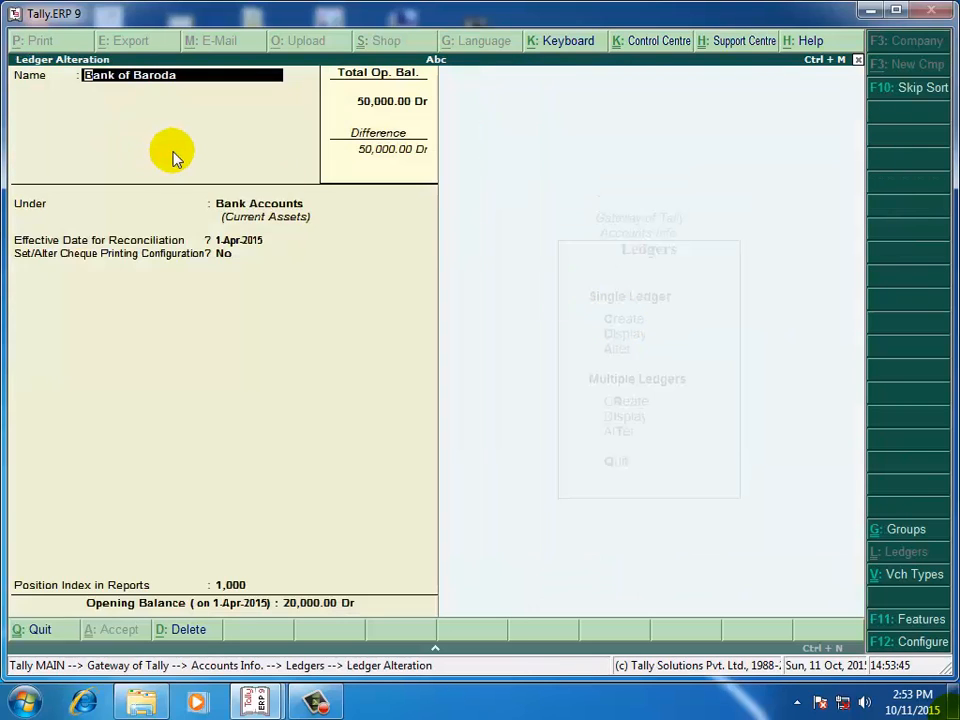
key(alt+d)
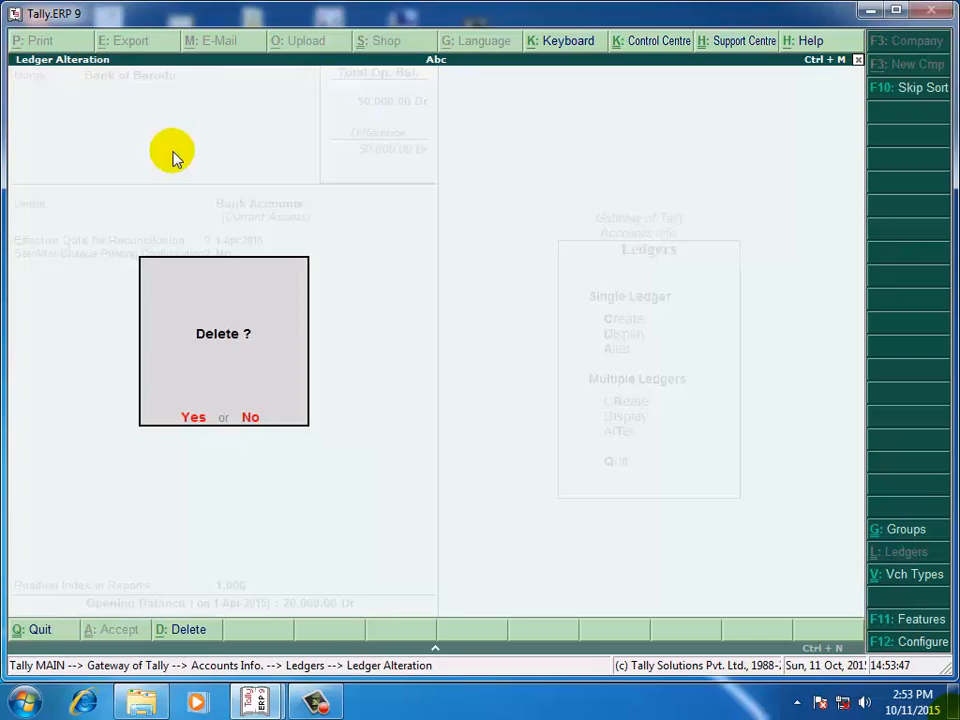
key(y)
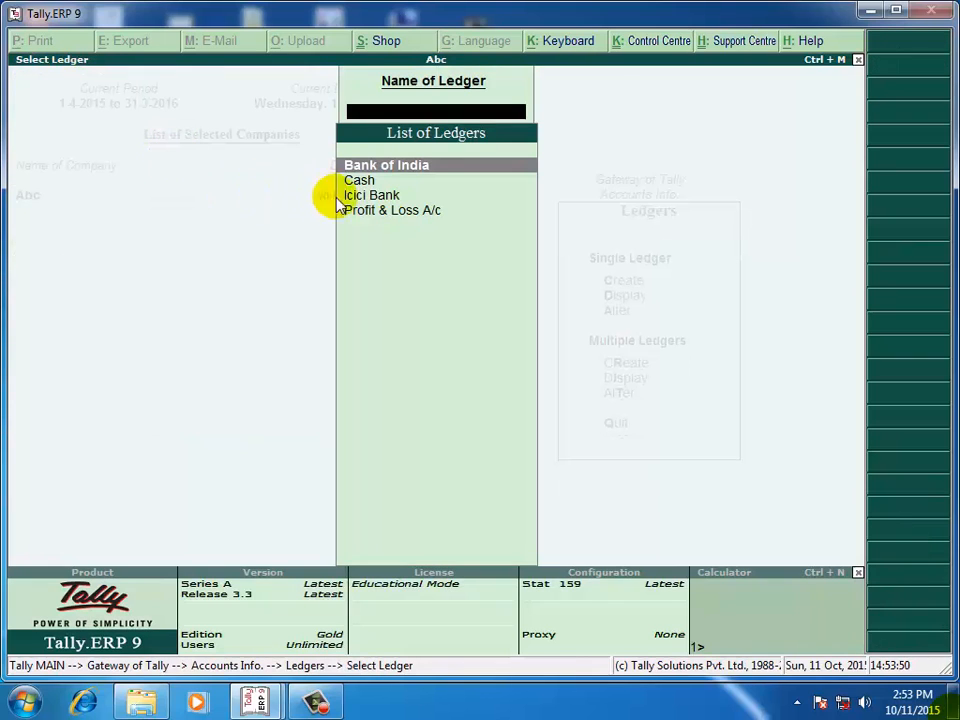
key(Escape)
key(Escape)
key(Escape)
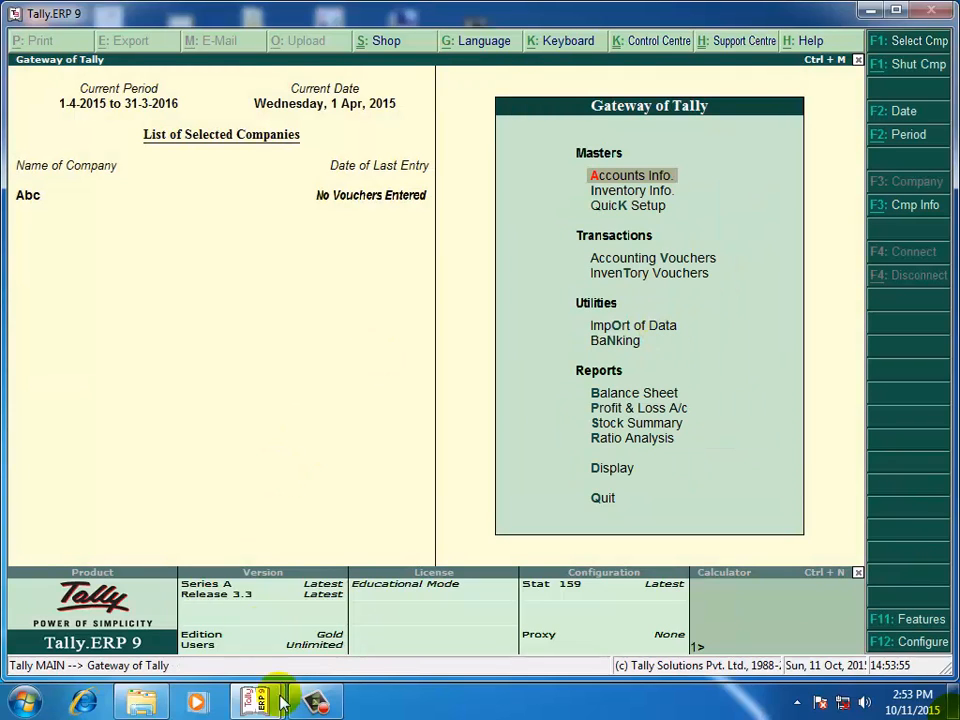
click(312, 702)
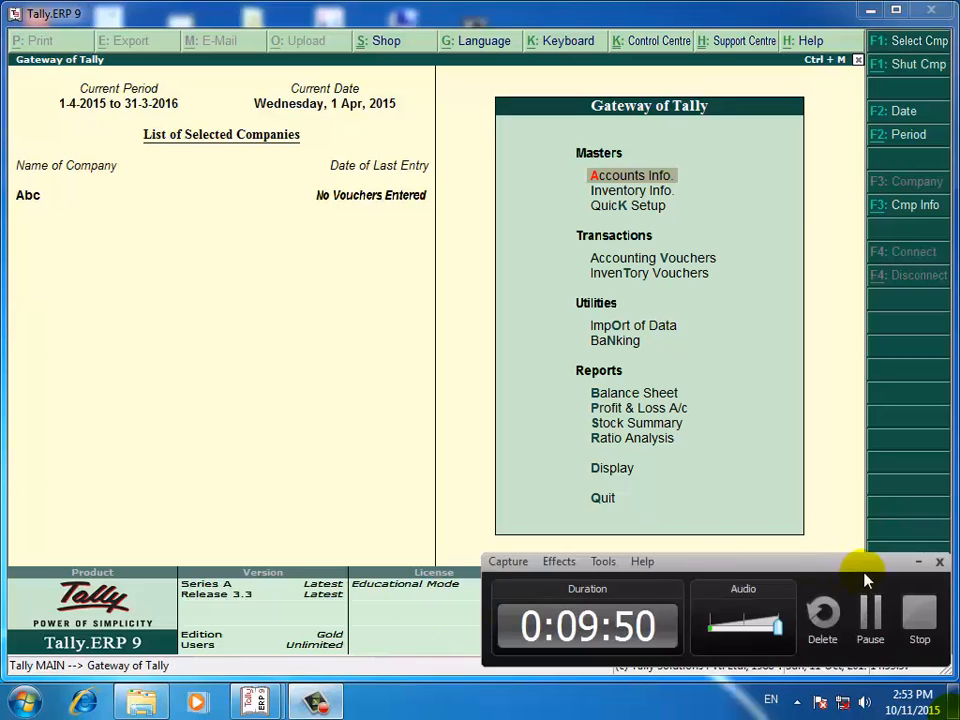
click(920, 564)
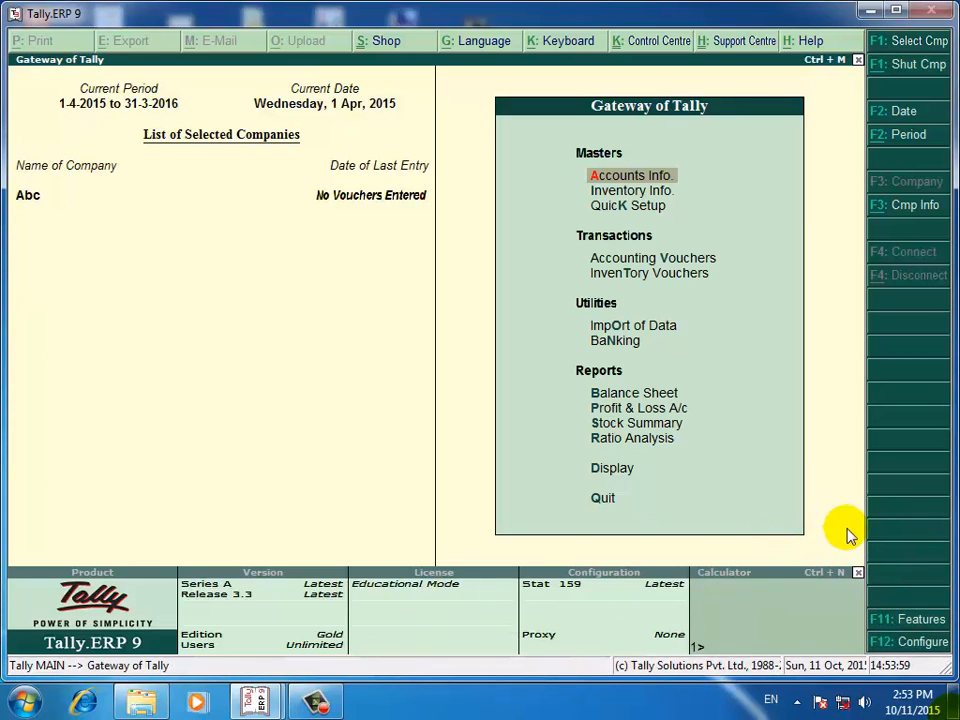